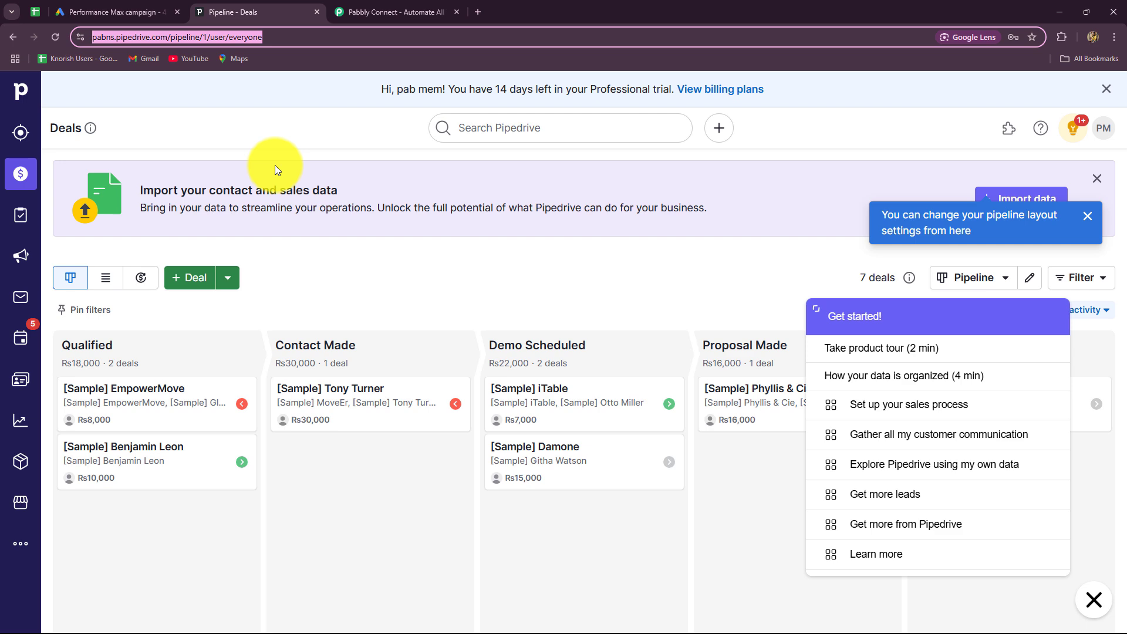
Glance at the Google Ads lead form, then return to the Pipedrive Deals pipeline.
{"action": "left_click", "coordinate": [147, 12]}
{"action": "left_click", "coordinate": [245, 18]}
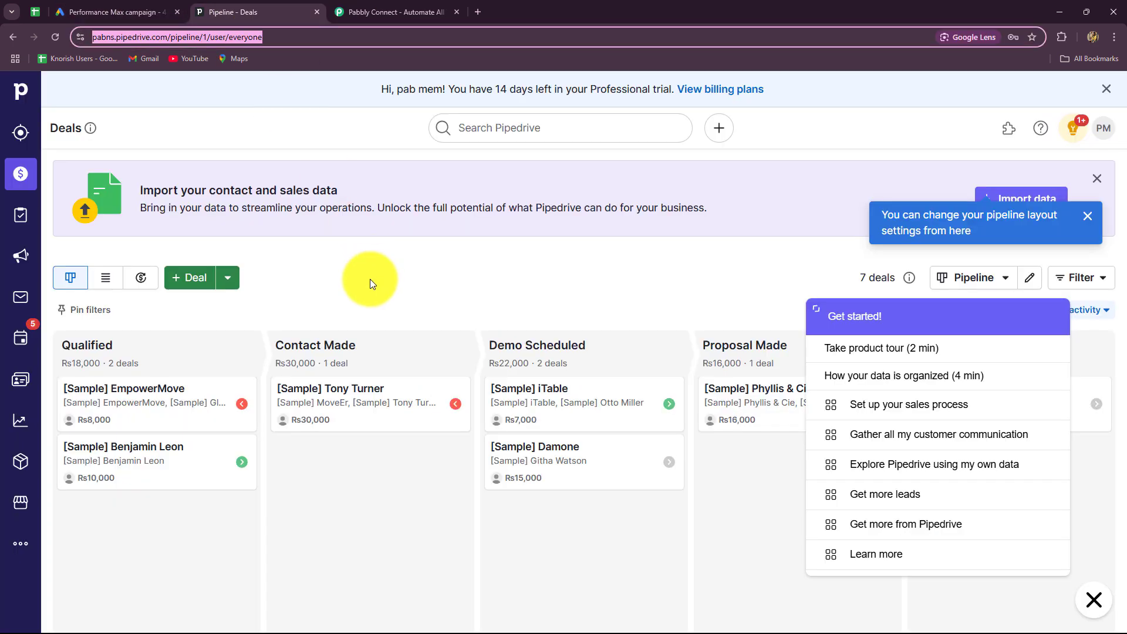
Switch to Pabbly Connect, dismiss the year-end sale popup, and compare it with the other tabs.
{"action": "left_click", "coordinate": [401, 12]}
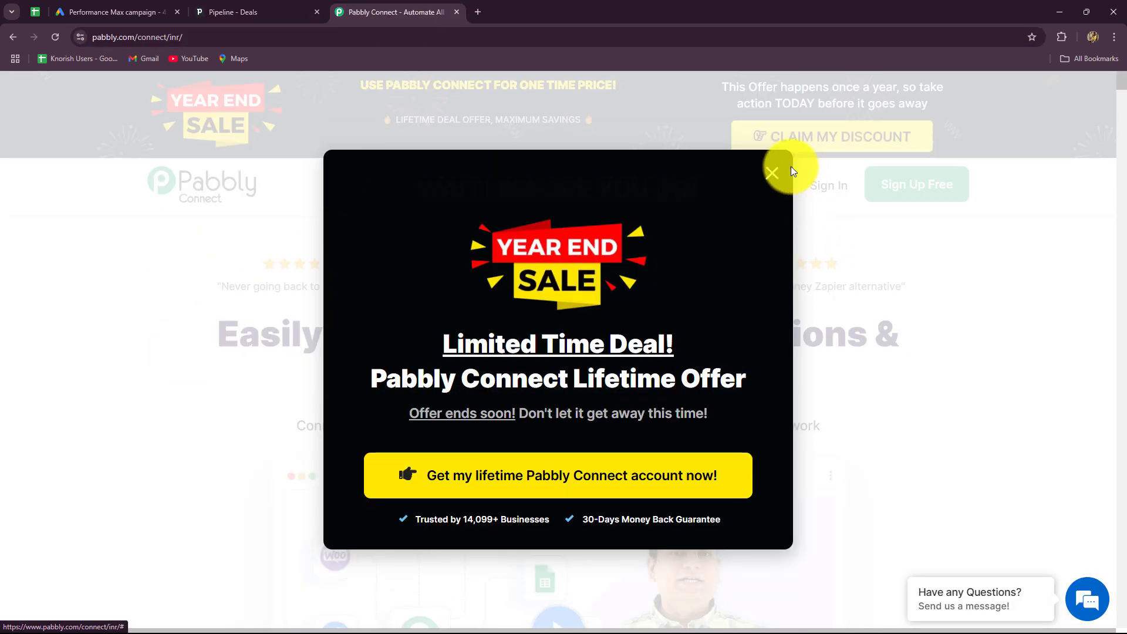
{"action": "left_click", "coordinate": [772, 157]}
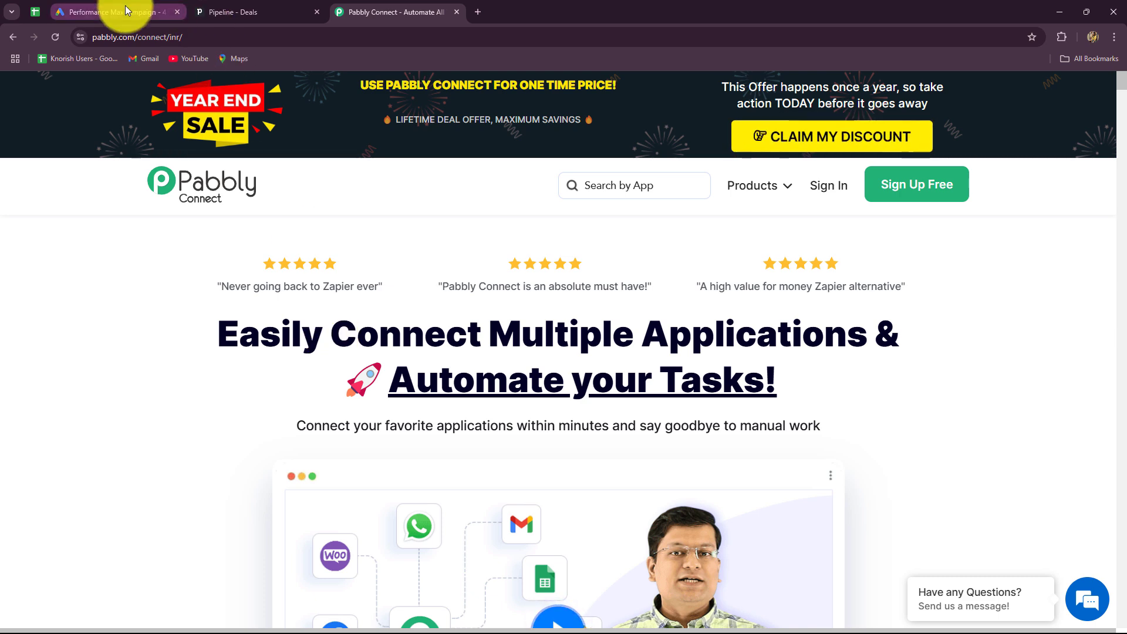
{"action": "left_click", "coordinate": [215, 12]}
{"action": "left_click", "coordinate": [387, 11]}
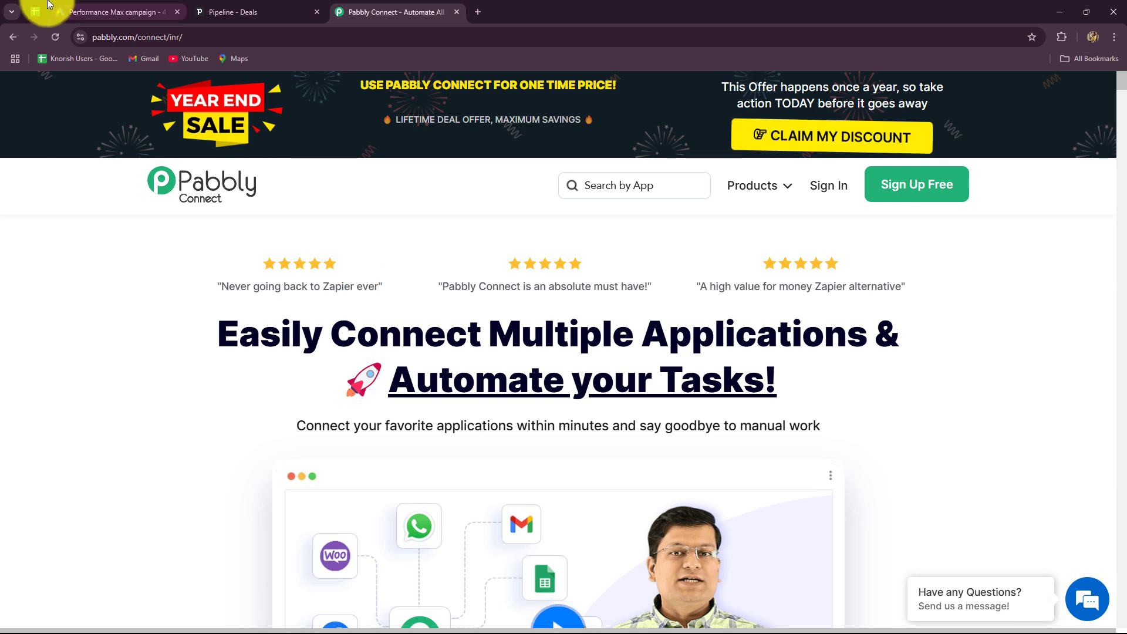
{"action": "left_click", "coordinate": [61, 12]}
{"action": "left_click", "coordinate": [232, 12]}
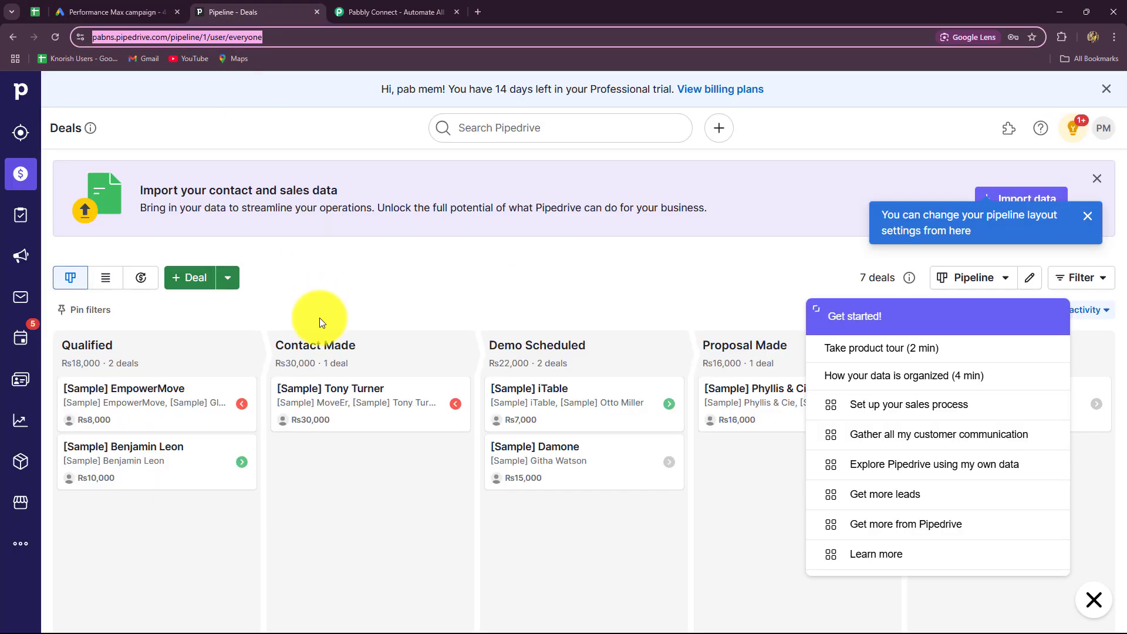
{"action": "left_click", "coordinate": [393, 12]}
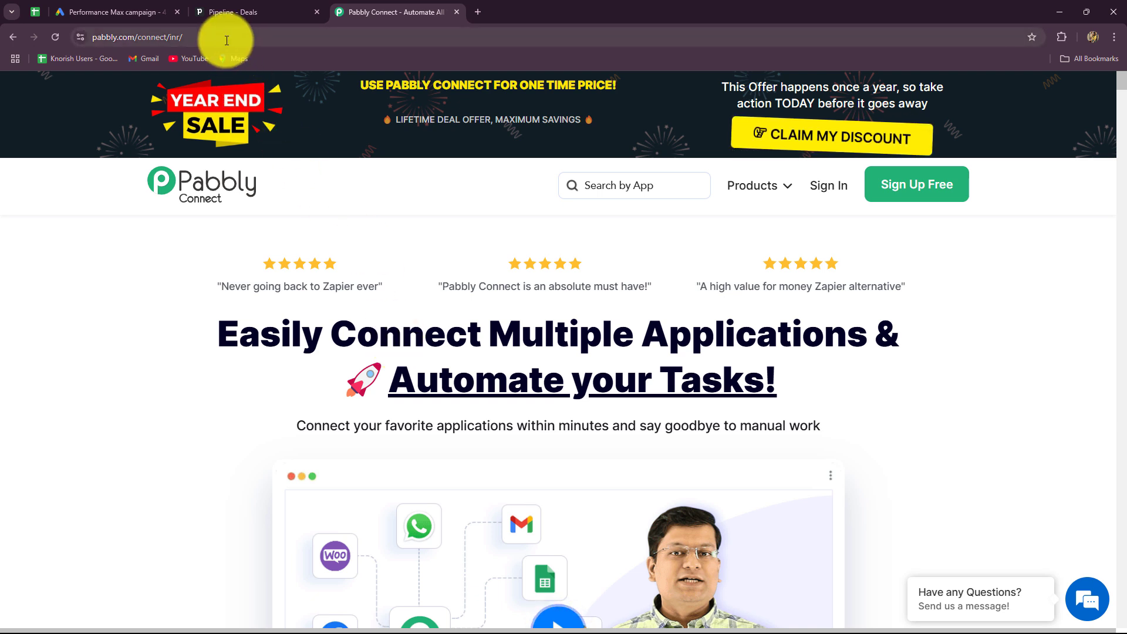
{"action": "left_click_drag", "start_coordinate": [226, 41], "coordinate": [22, 64]}
{"action": "left_click", "coordinate": [94, 251]}
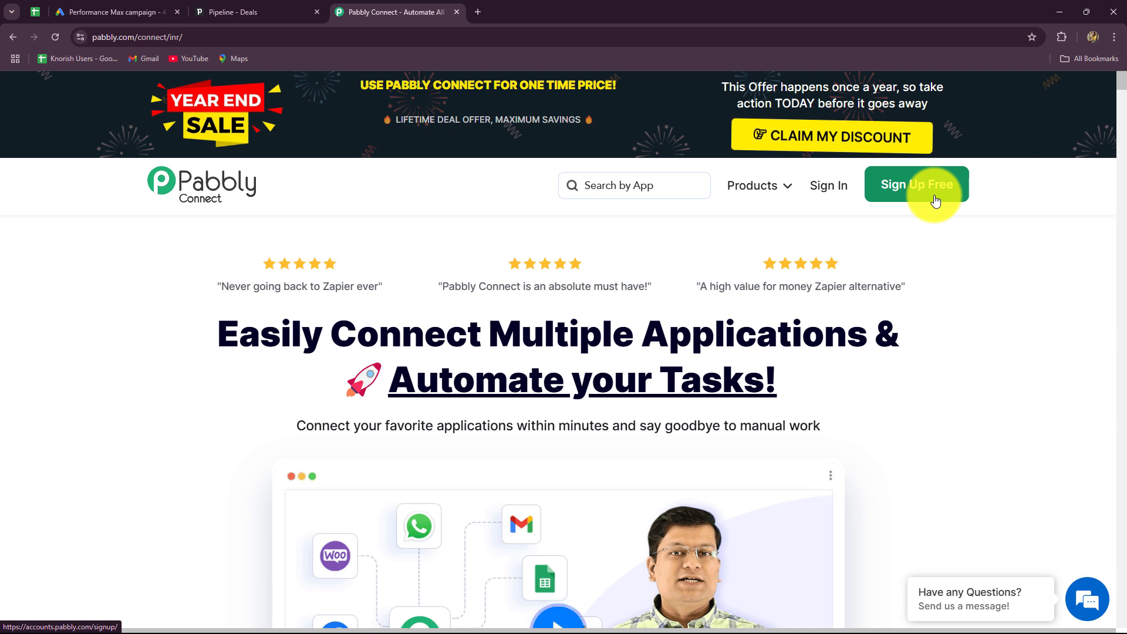
Sign in to the Pabbly account and reach the All Pabbly Apps page.
{"action": "left_click", "coordinate": [843, 185]}
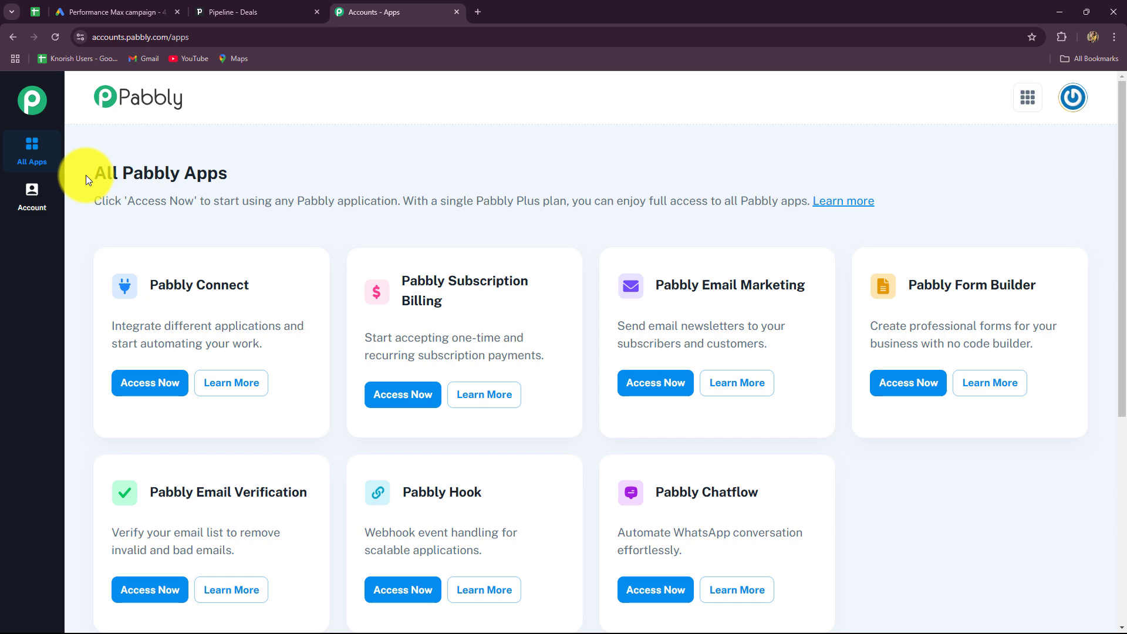
{"action": "left_click_drag", "start_coordinate": [107, 173], "coordinate": [324, 201]}
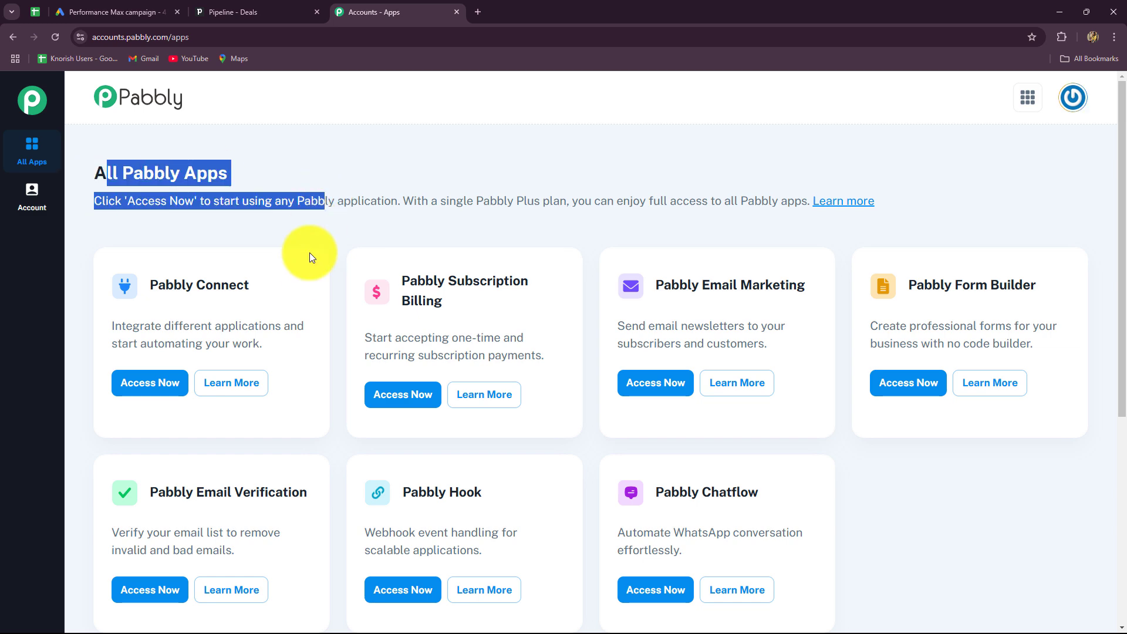
{"action": "scroll", "coordinate": [742, 517], "scroll_direction": "down", "scroll_amount": 4}
{"action": "scroll", "coordinate": [214, 156], "scroll_direction": "up", "scroll_amount": 3}
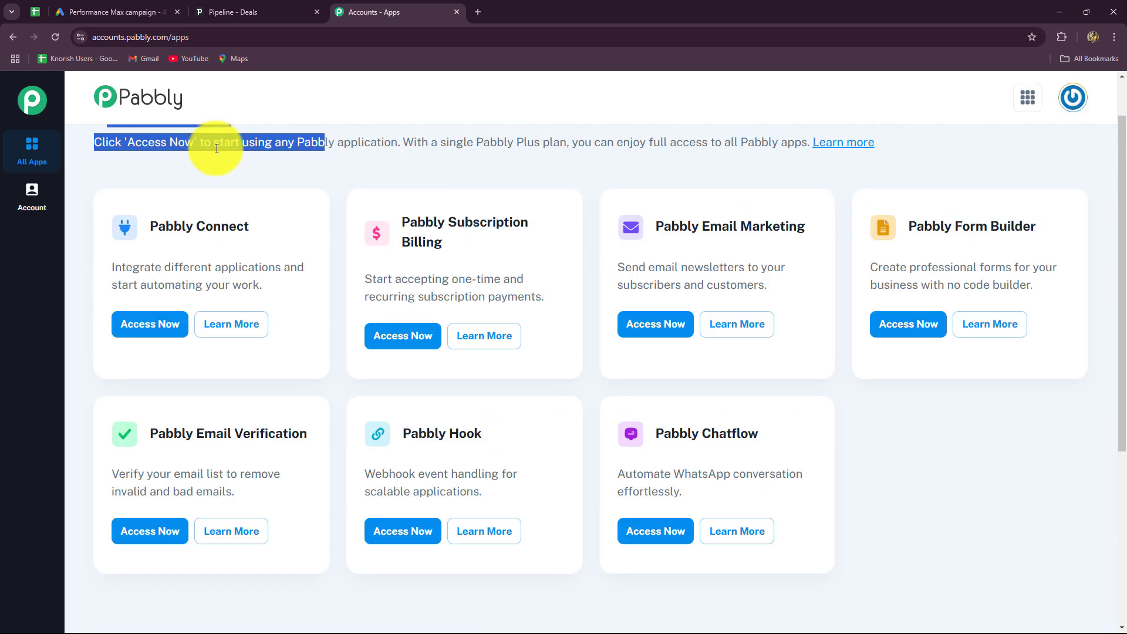
{"action": "left_click_drag", "start_coordinate": [148, 227], "coordinate": [322, 234]}
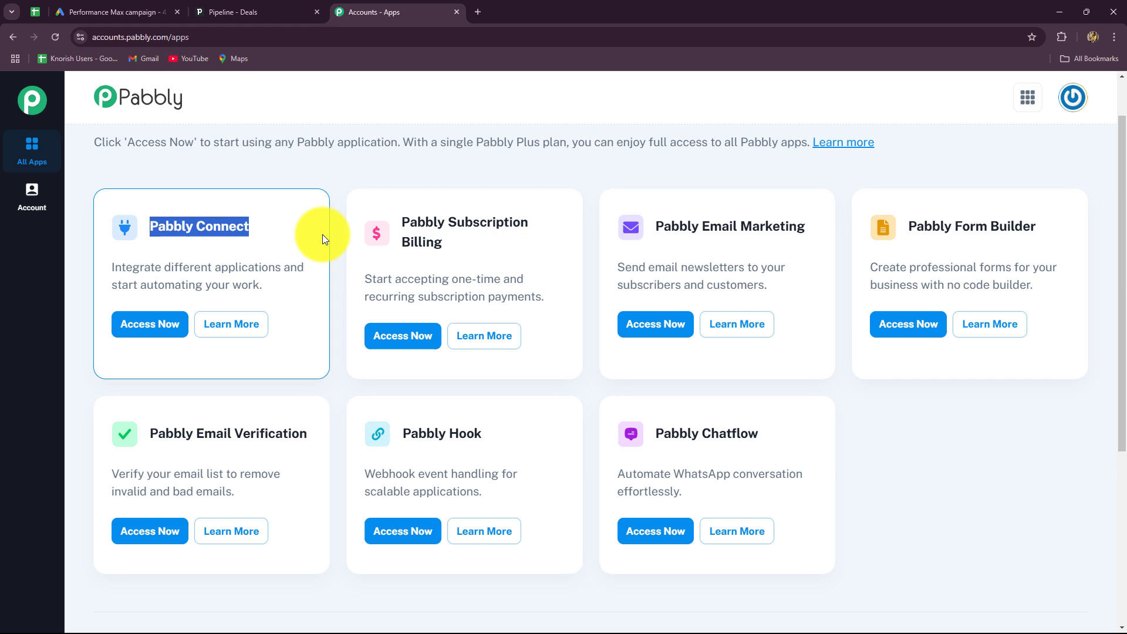
Access Pabbly Connect and review its dashboard: 3000 tasks, 2928 remaining, no workflows.
{"action": "left_click", "coordinate": [154, 323]}
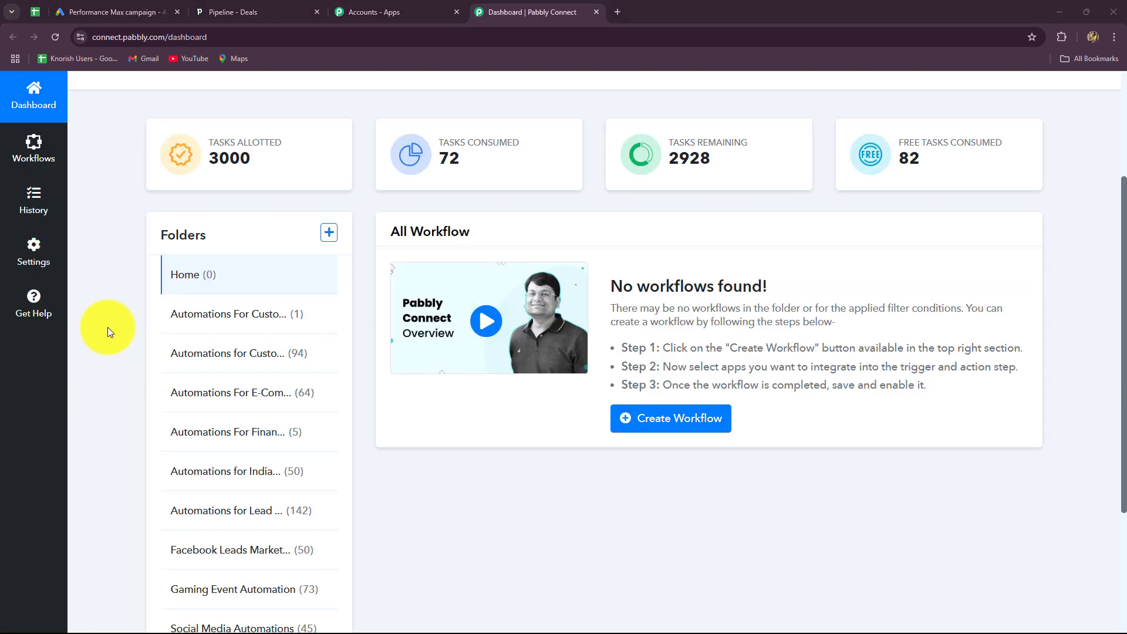
{"action": "scroll", "coordinate": [107, 326], "scroll_direction": "down", "scroll_amount": 2}
{"action": "scroll", "coordinate": [107, 326], "scroll_direction": "up", "scroll_amount": 1}
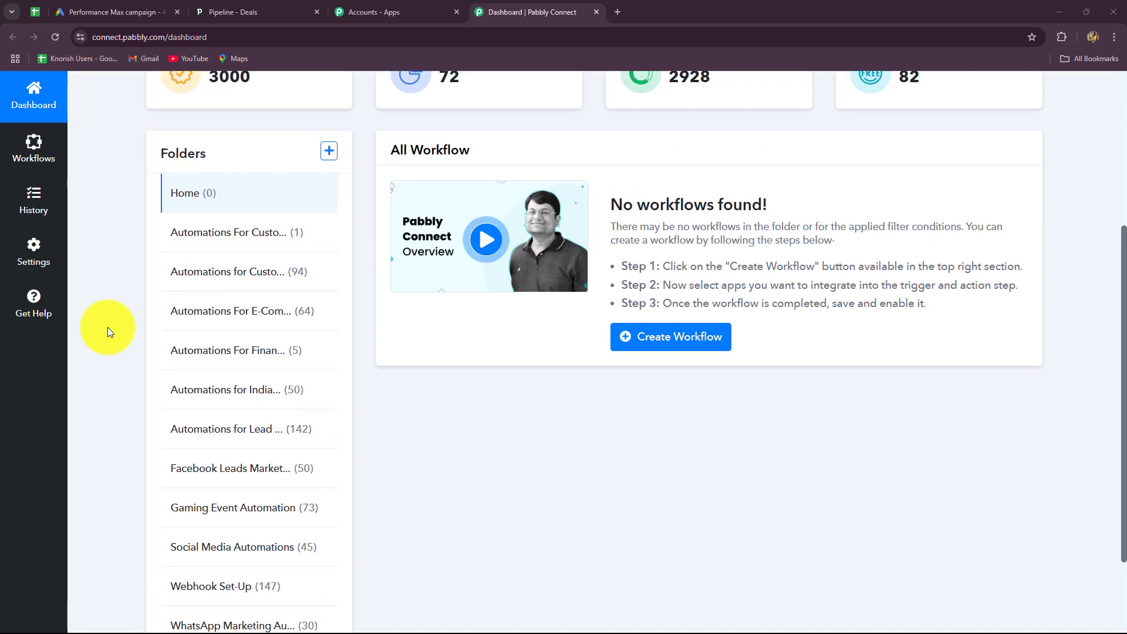
{"action": "scroll", "coordinate": [107, 327], "scroll_direction": "up", "scroll_amount": 1}
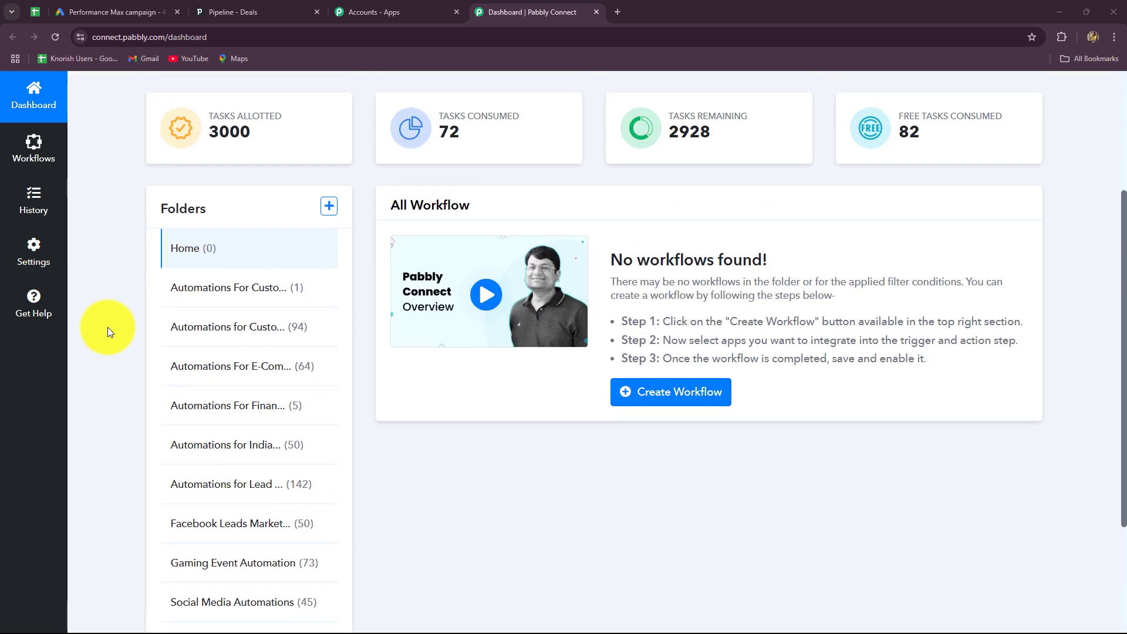
{"action": "scroll", "coordinate": [108, 326], "scroll_direction": "down", "scroll_amount": 1}
{"action": "scroll", "coordinate": [209, 302], "scroll_direction": "down", "scroll_amount": 1}
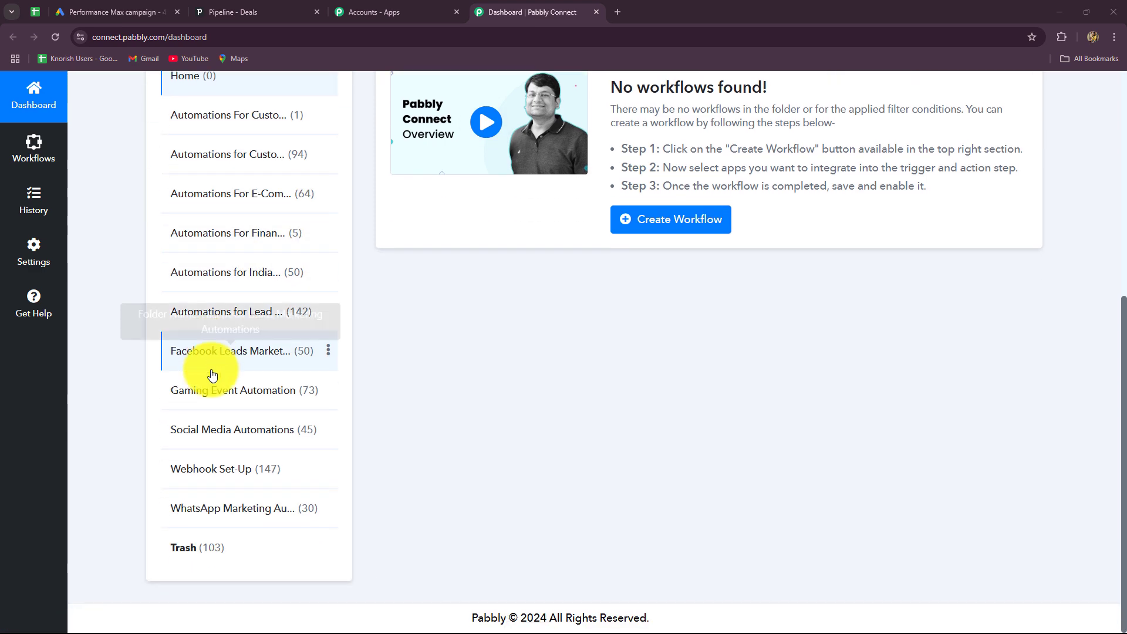
{"action": "scroll", "coordinate": [225, 434], "scroll_direction": "up", "scroll_amount": 1}
{"action": "scroll", "coordinate": [225, 434], "scroll_direction": "up", "scroll_amount": 3}
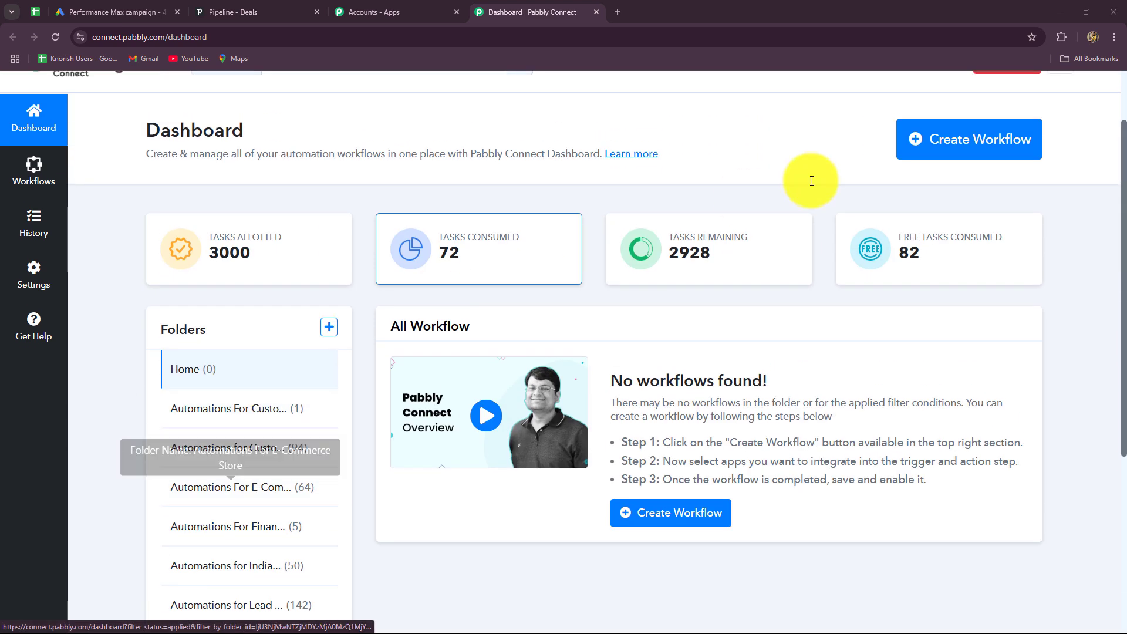
Create workflow 'Create Pipedrive Person from Google Ads Lead' under the Automations for Lead Management folder.
{"action": "left_click", "coordinate": [939, 154]}
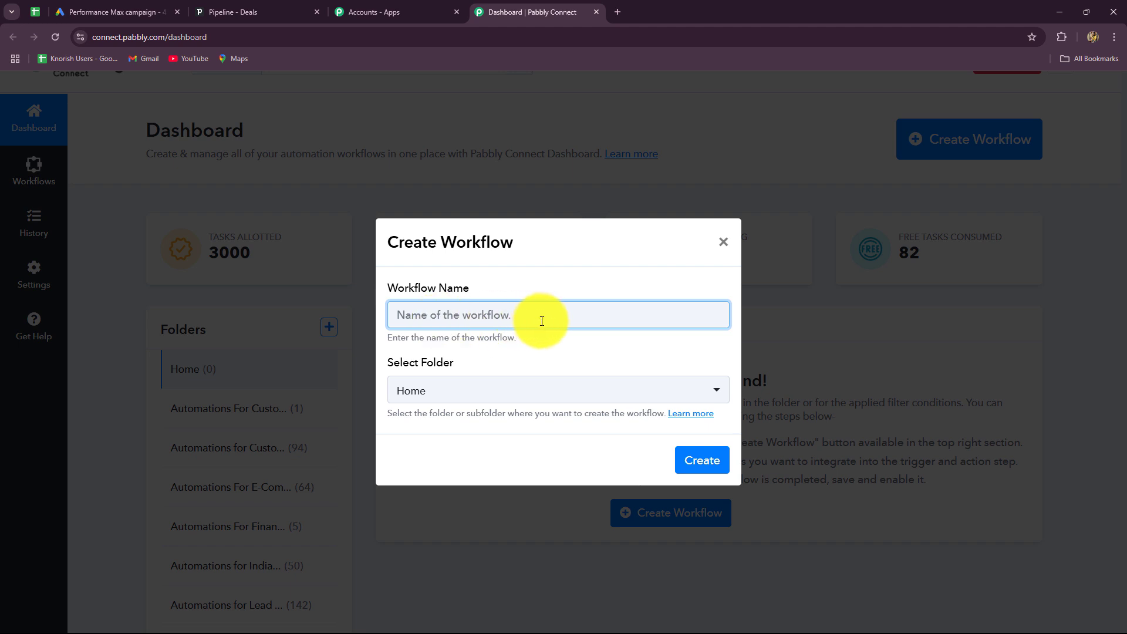
{"action": "type", "text": "Create Pipedrive Person from Google Ads Lead"}
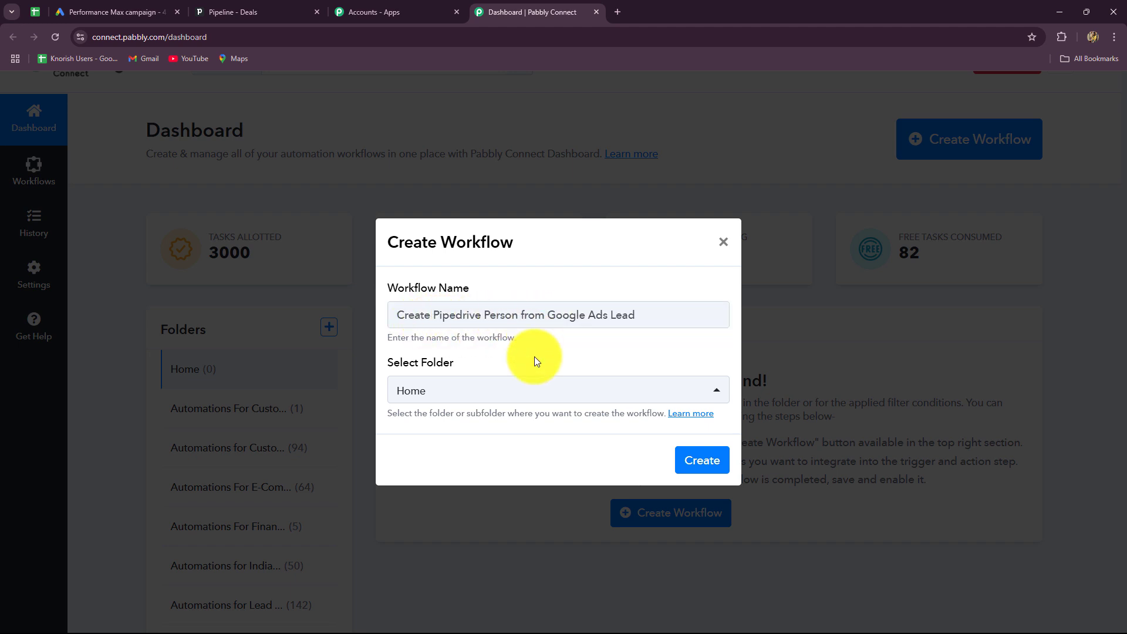
{"action": "left_click", "coordinate": [520, 395]}
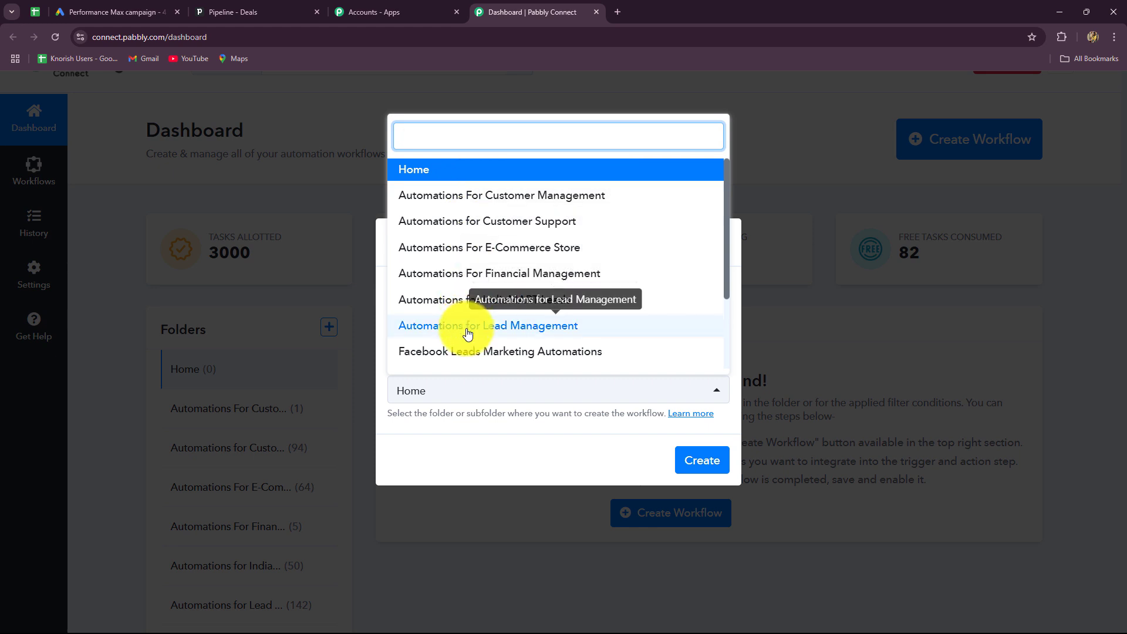
{"action": "left_click", "coordinate": [468, 326]}
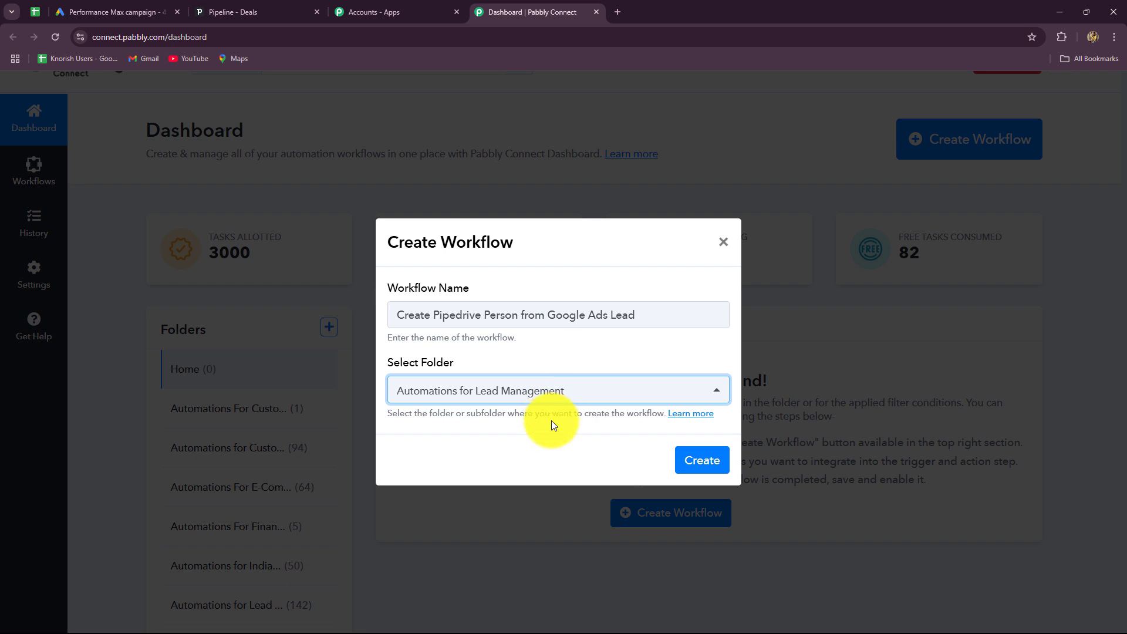
{"action": "left_click", "coordinate": [694, 459]}
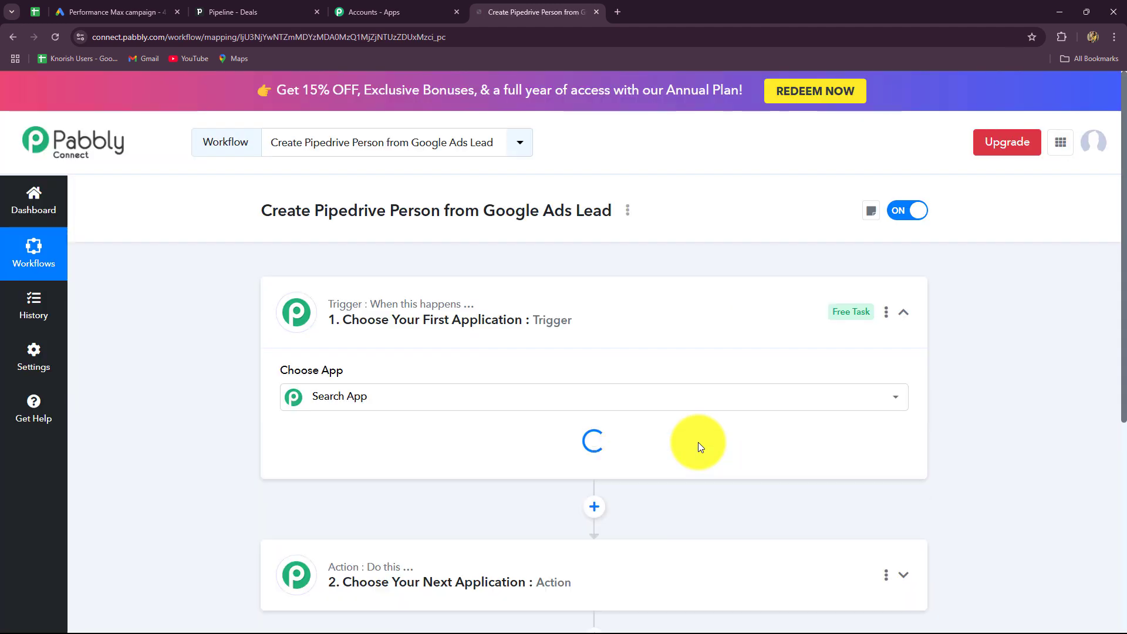
Collapse the trigger step and check the Google Ads and Pipedrive tabs before returning.
{"action": "left_click", "coordinate": [903, 313]}
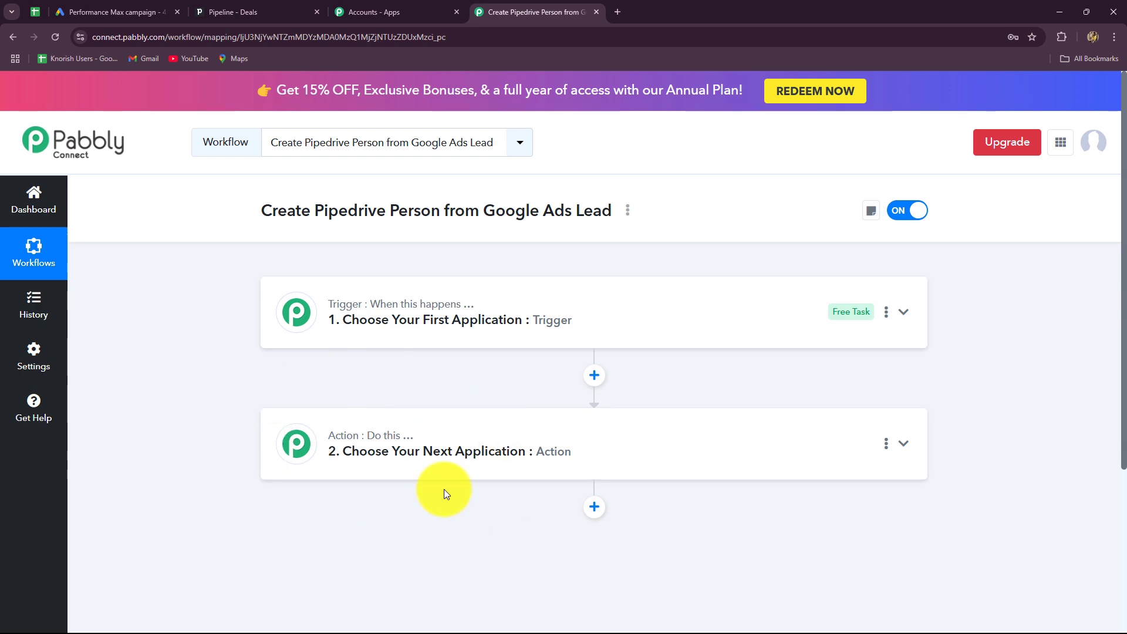
{"action": "left_click", "coordinate": [141, 12]}
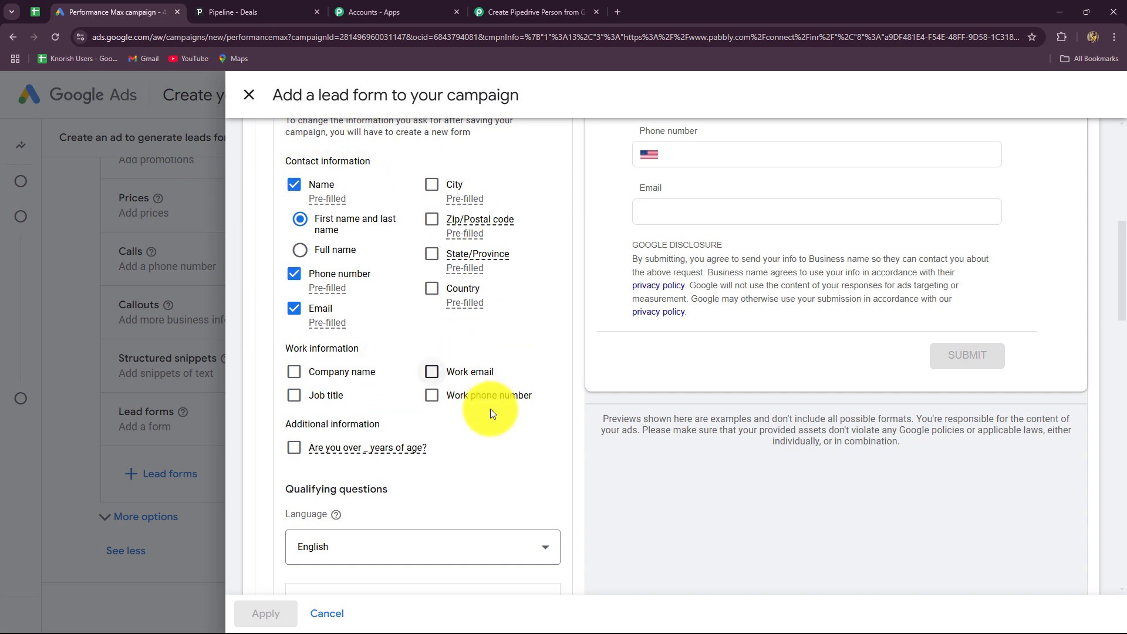
{"action": "left_click", "coordinate": [498, 7]}
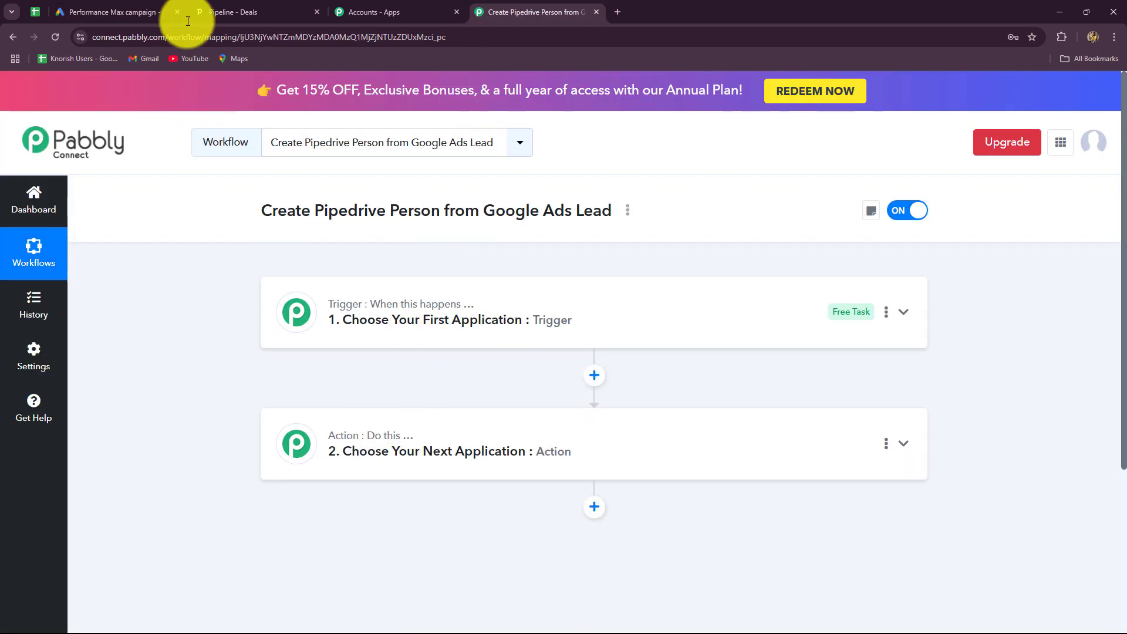
{"action": "left_click", "coordinate": [217, 12]}
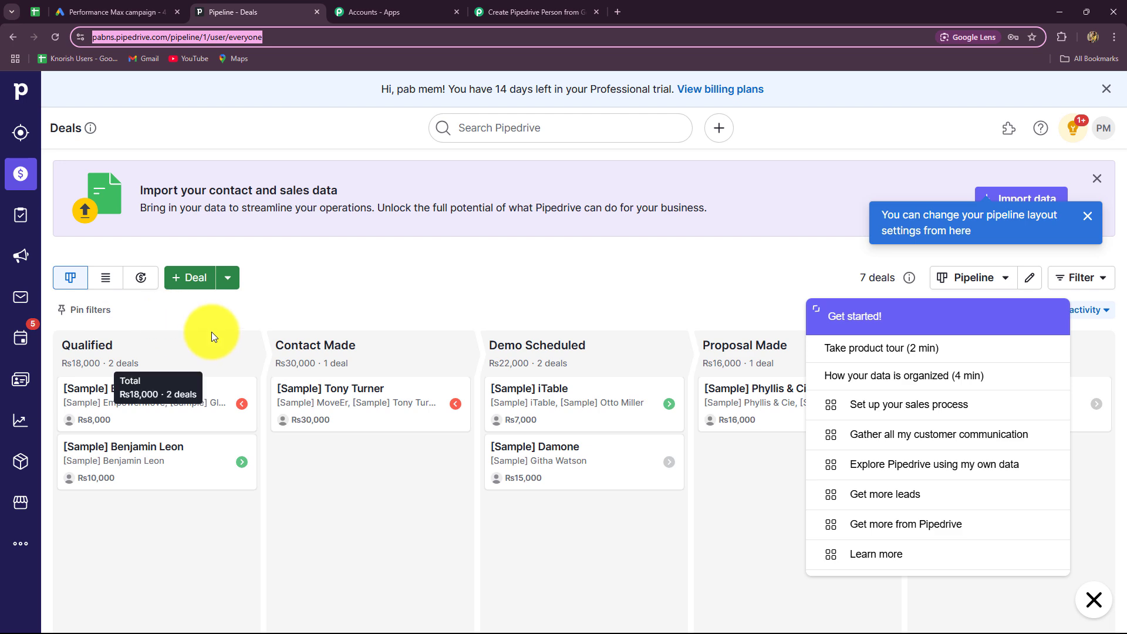
{"action": "left_click", "coordinate": [531, 11]}
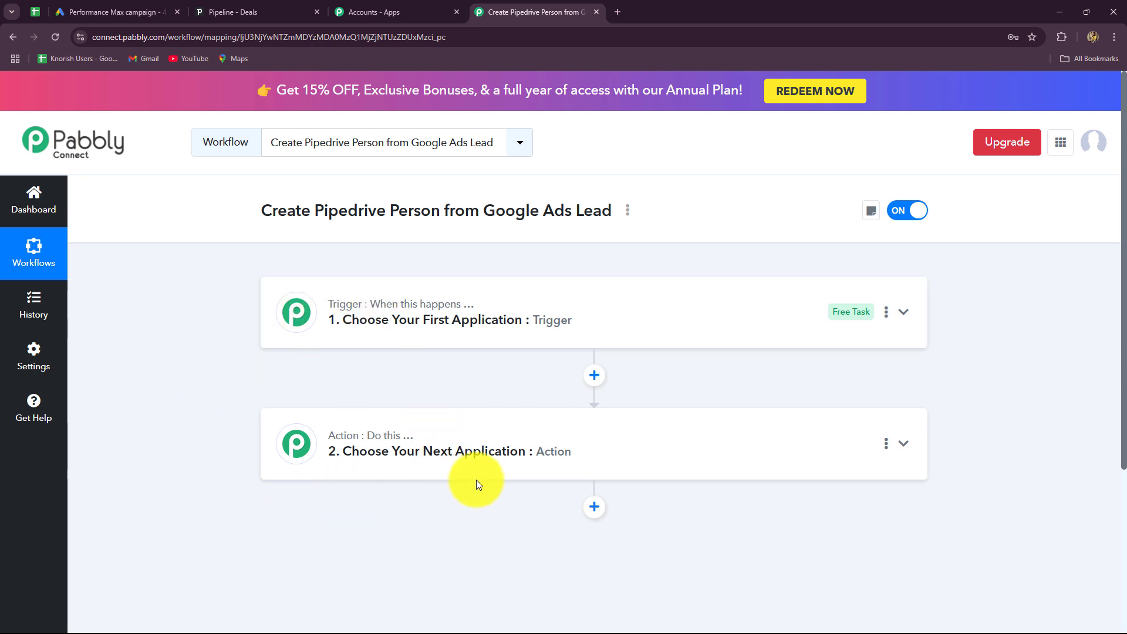
Search 'Goo' and set Google Ads as the trigger application.
{"action": "left_click", "coordinate": [289, 317]}
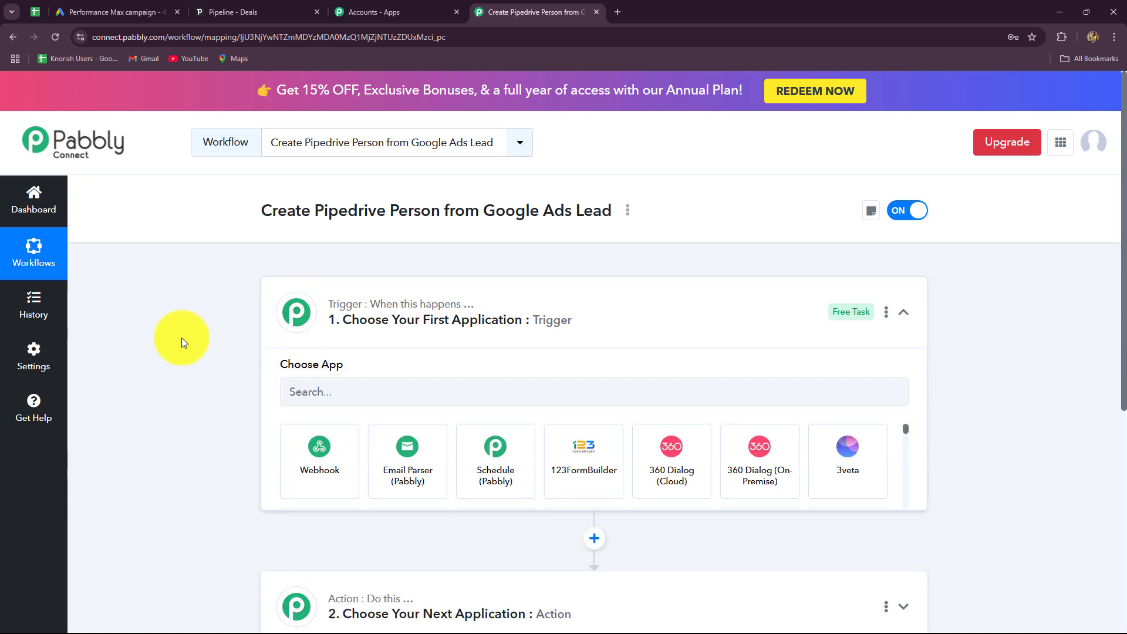
{"action": "scroll", "coordinate": [181, 337], "scroll_direction": "down", "scroll_amount": 2}
{"action": "left_click", "coordinate": [319, 286]}
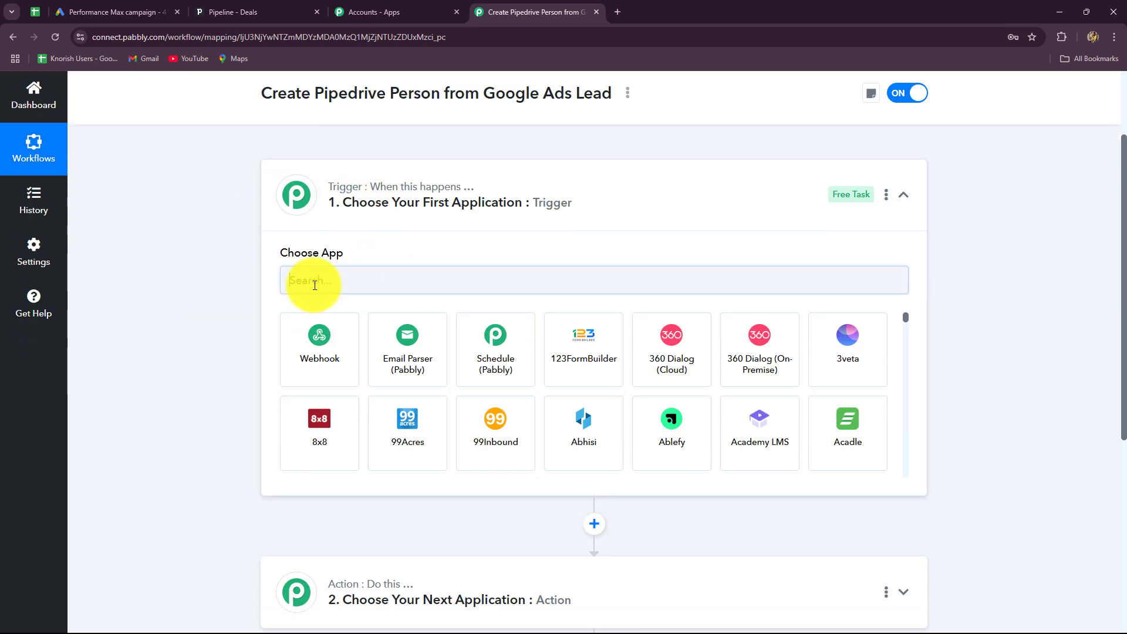
{"action": "key", "text": "Caps_Lock"}
{"action": "type", "text": "Goo"}
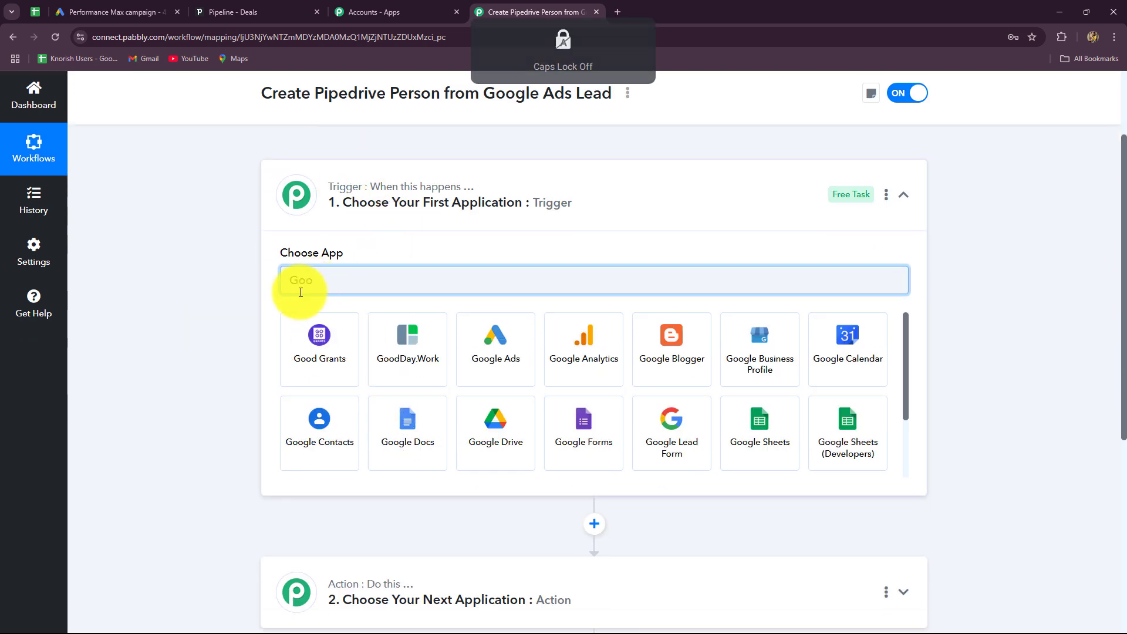
{"action": "left_click", "coordinate": [491, 367]}
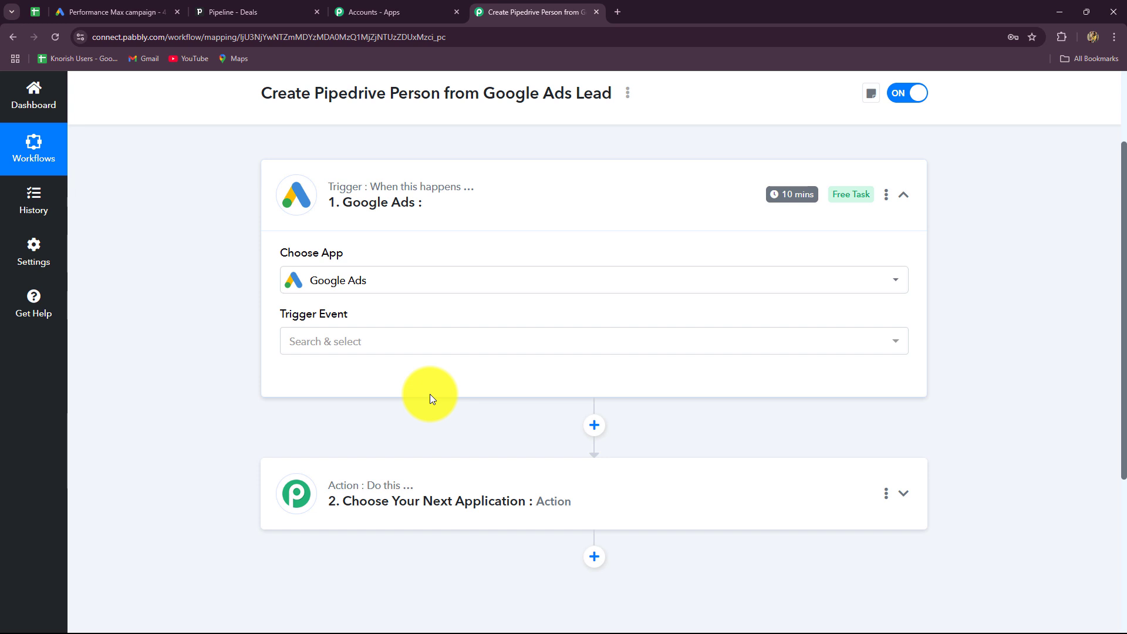
{"action": "left_click", "coordinate": [385, 342]}
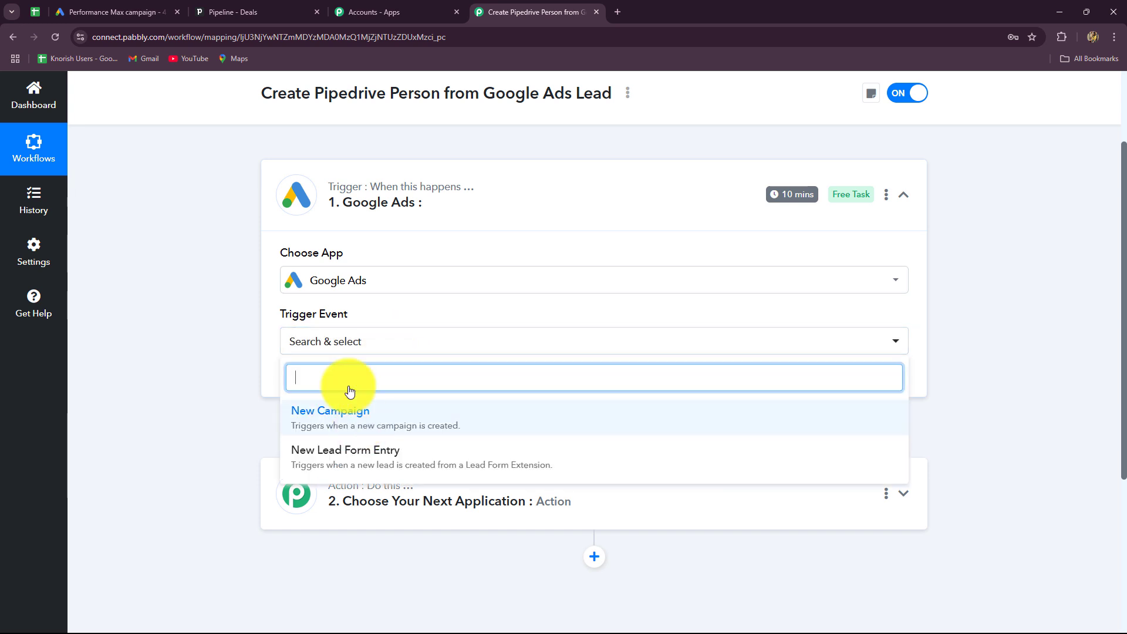
Pick New Lead Form Entry as the trigger event and review the webhook setup instructions.
{"action": "left_click", "coordinate": [331, 467]}
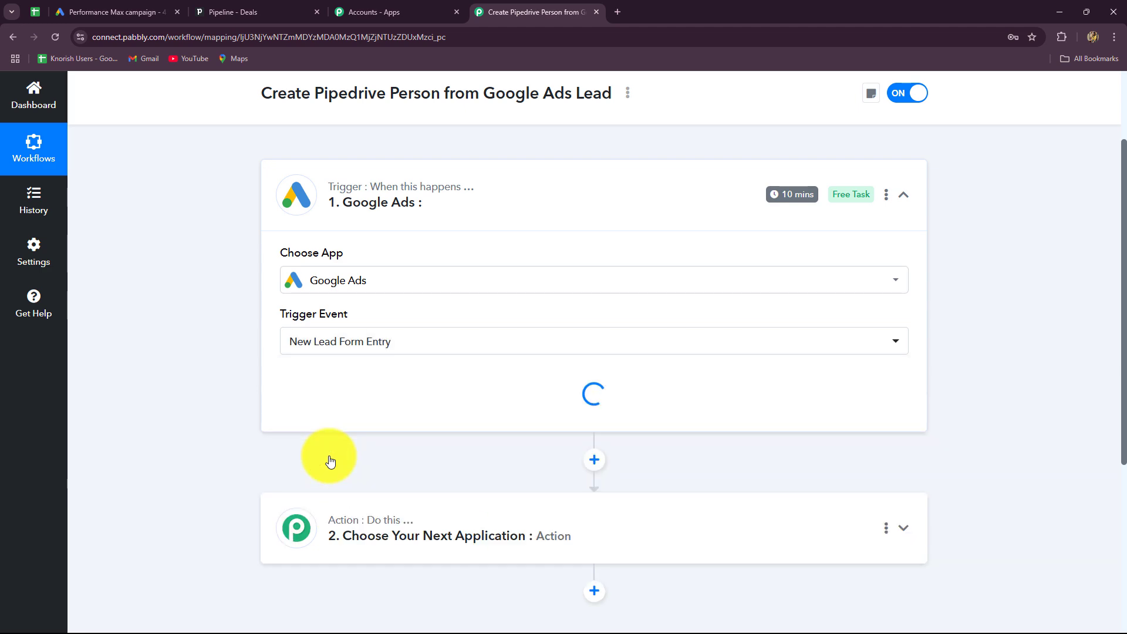
{"action": "scroll", "coordinate": [176, 423], "scroll_direction": "down", "scroll_amount": 4}
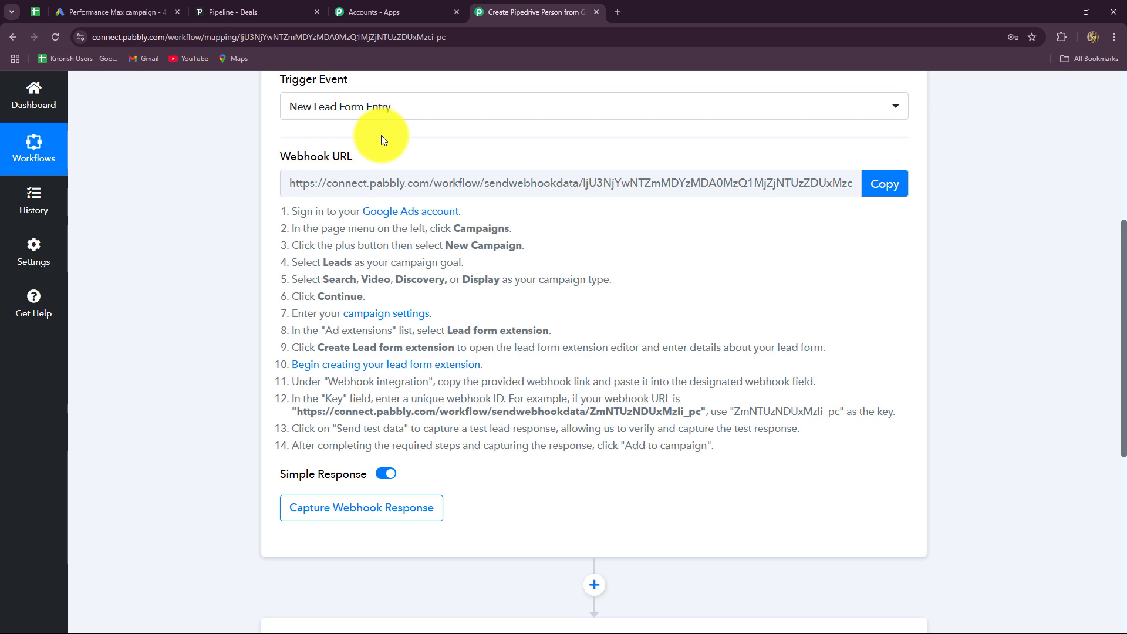
{"action": "left_click", "coordinate": [88, 11]}
{"action": "left_click", "coordinate": [512, 2]}
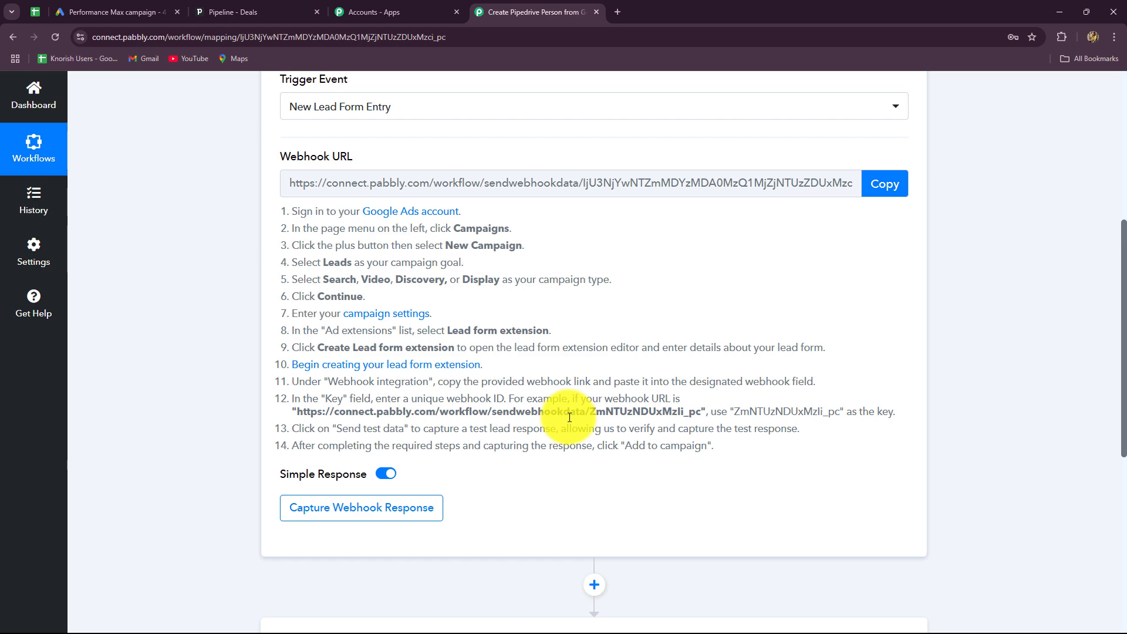
{"action": "scroll", "coordinate": [270, 286], "scroll_direction": "up", "scroll_amount": 4}
{"action": "scroll", "coordinate": [229, 390], "scroll_direction": "down", "scroll_amount": 3}
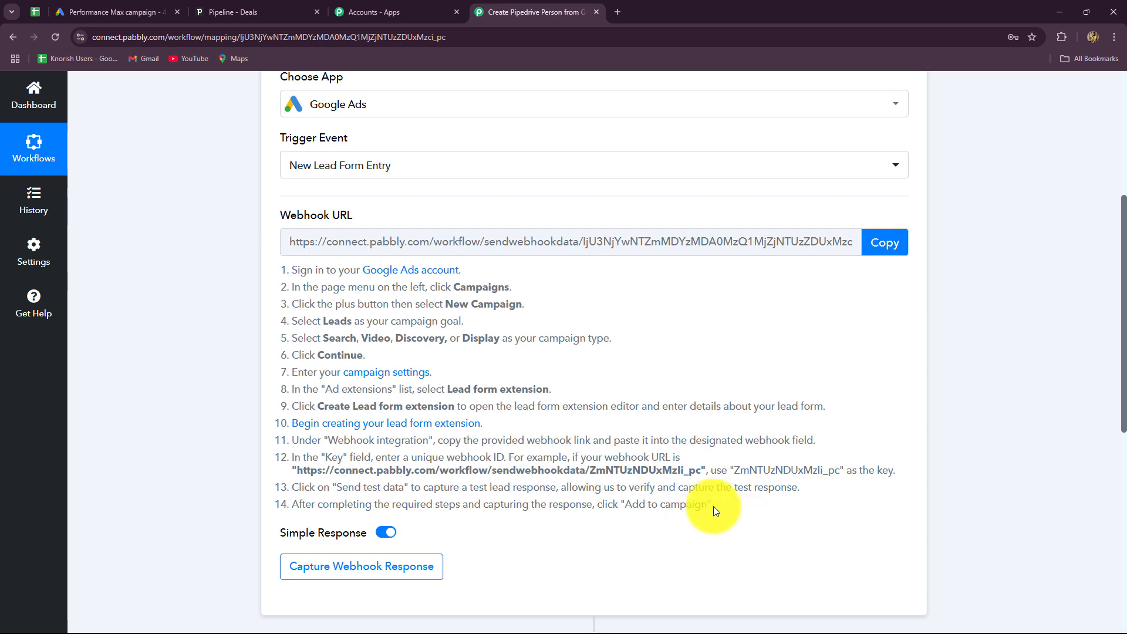
{"action": "left_click_drag", "start_coordinate": [714, 506], "coordinate": [297, 270]}
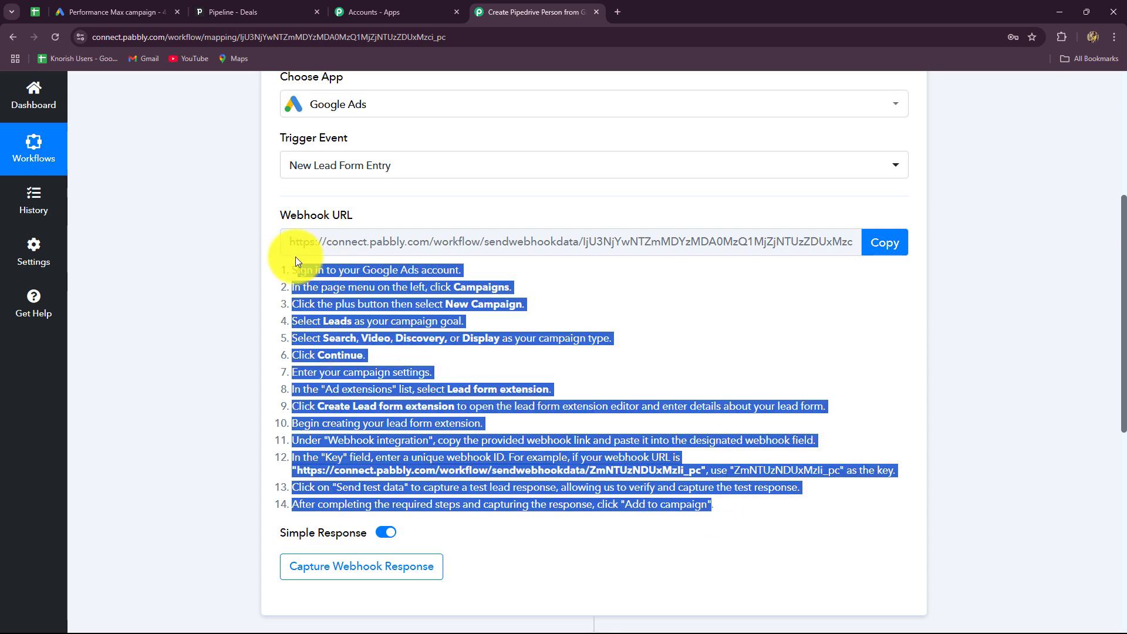
{"action": "left_click", "coordinate": [202, 333]}
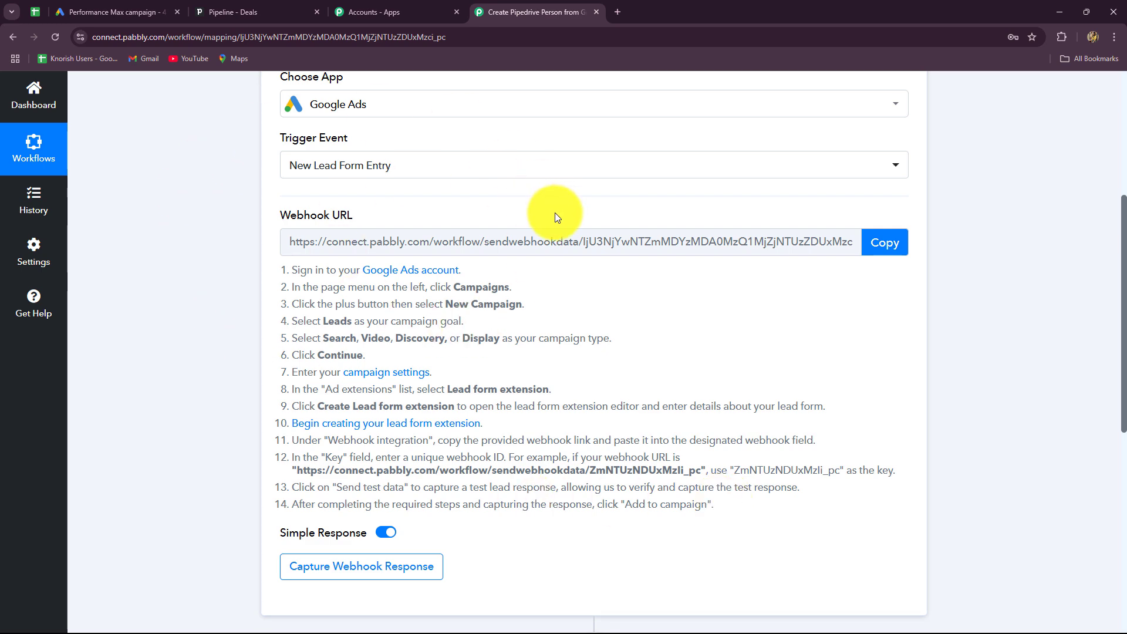
Copy the trigger's webhook URL and bring up the Google Ads lead form.
{"action": "left_click", "coordinate": [106, 12]}
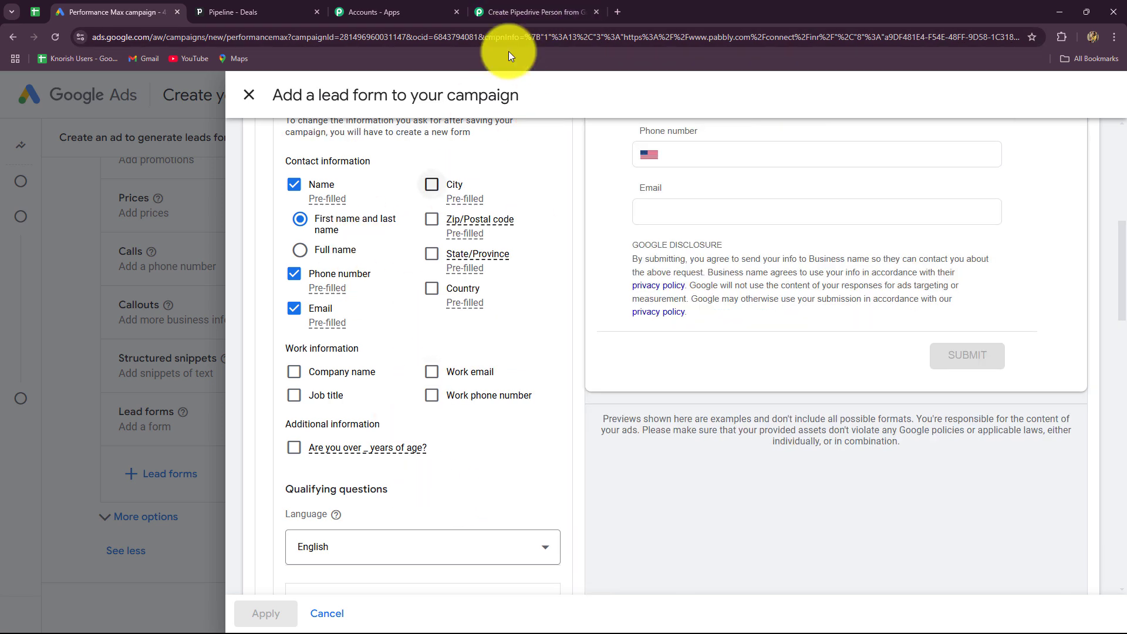
{"action": "left_click", "coordinate": [508, 12]}
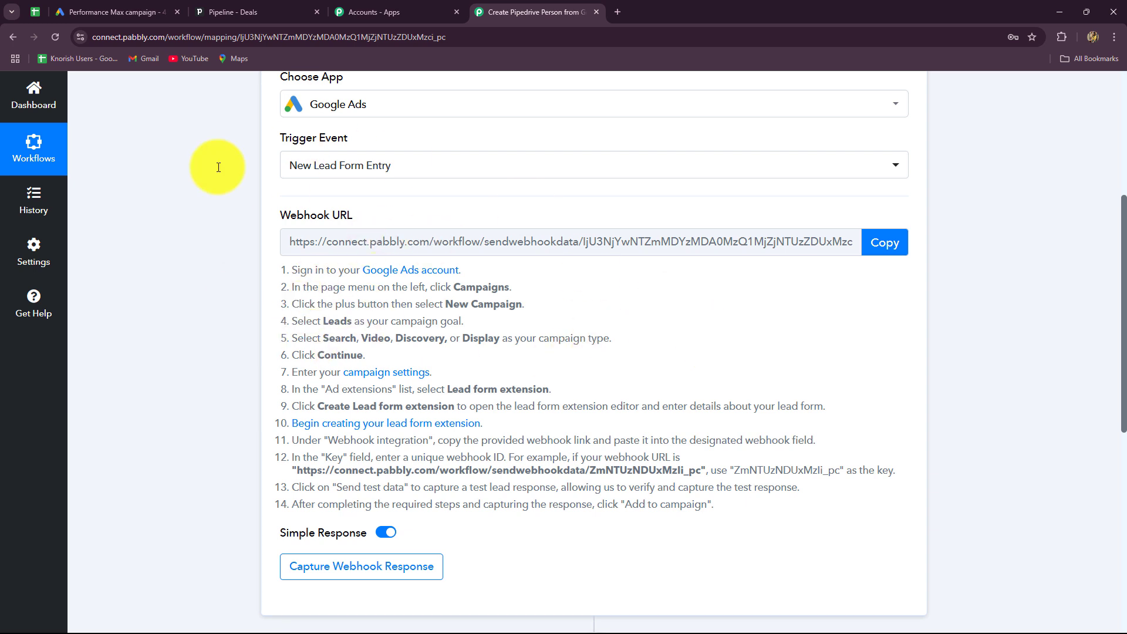
{"action": "left_click", "coordinate": [899, 246]}
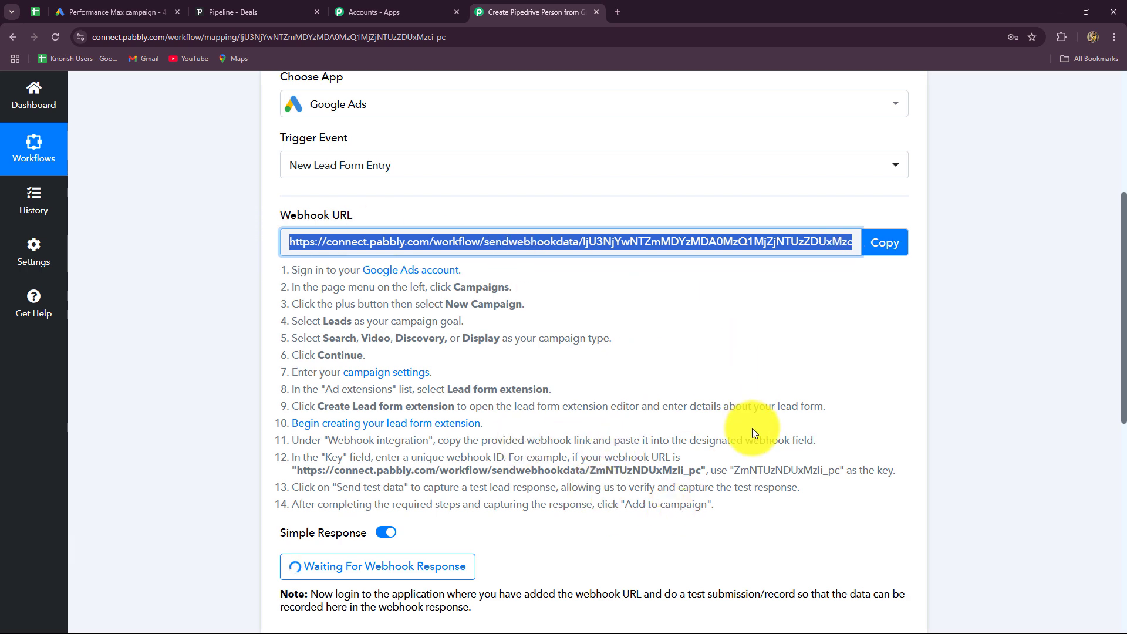
{"action": "left_click", "coordinate": [103, 11]}
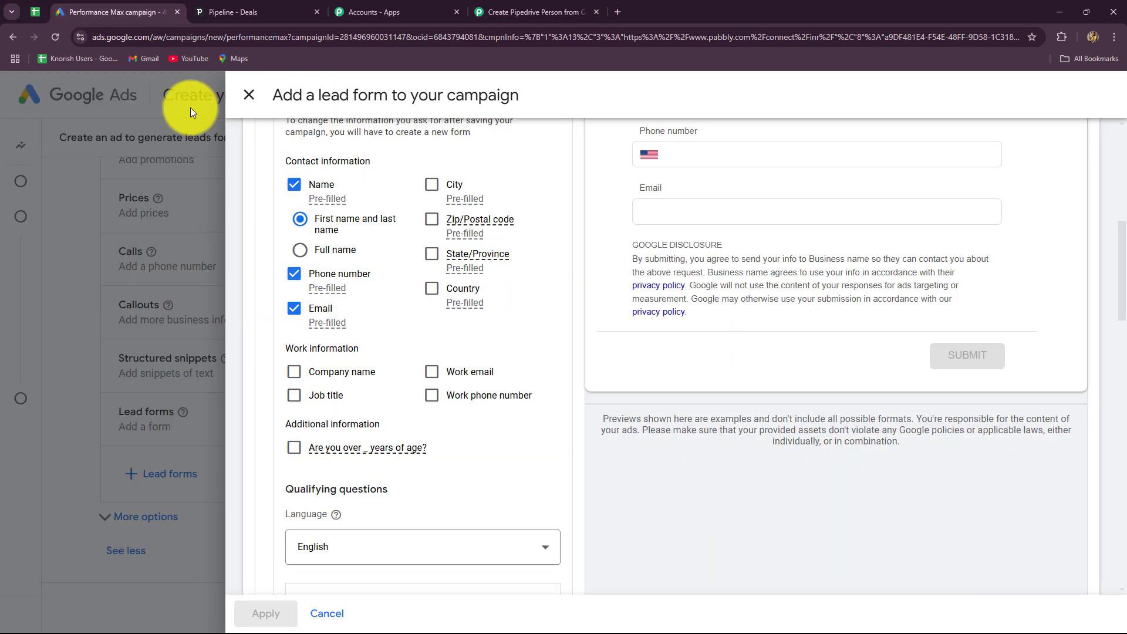
Tick Company name on the Google Ads lead form and expand the Lead delivery options.
{"action": "scroll", "coordinate": [656, 435], "scroll_direction": "up", "scroll_amount": 8}
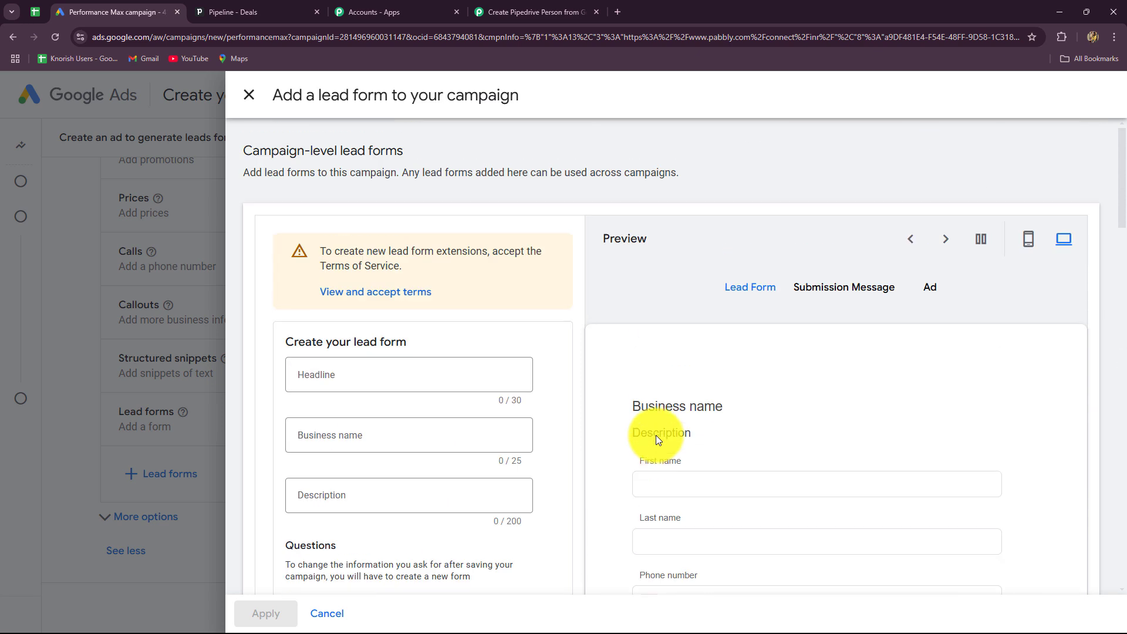
{"action": "scroll", "coordinate": [579, 449], "scroll_direction": "down", "scroll_amount": 8}
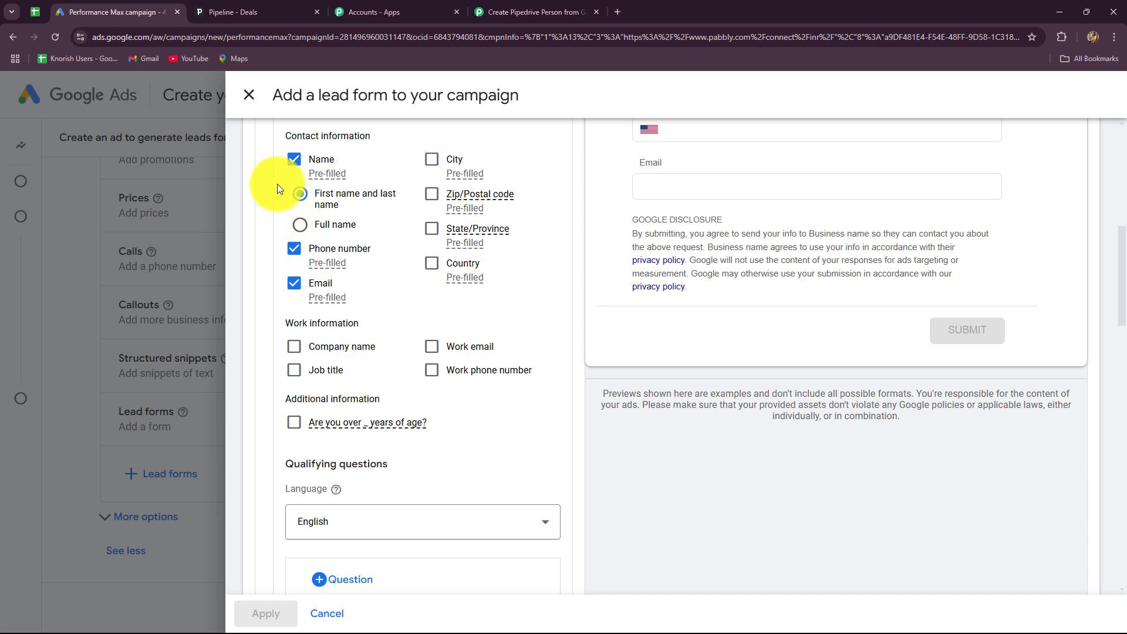
{"action": "left_click", "coordinate": [300, 350]}
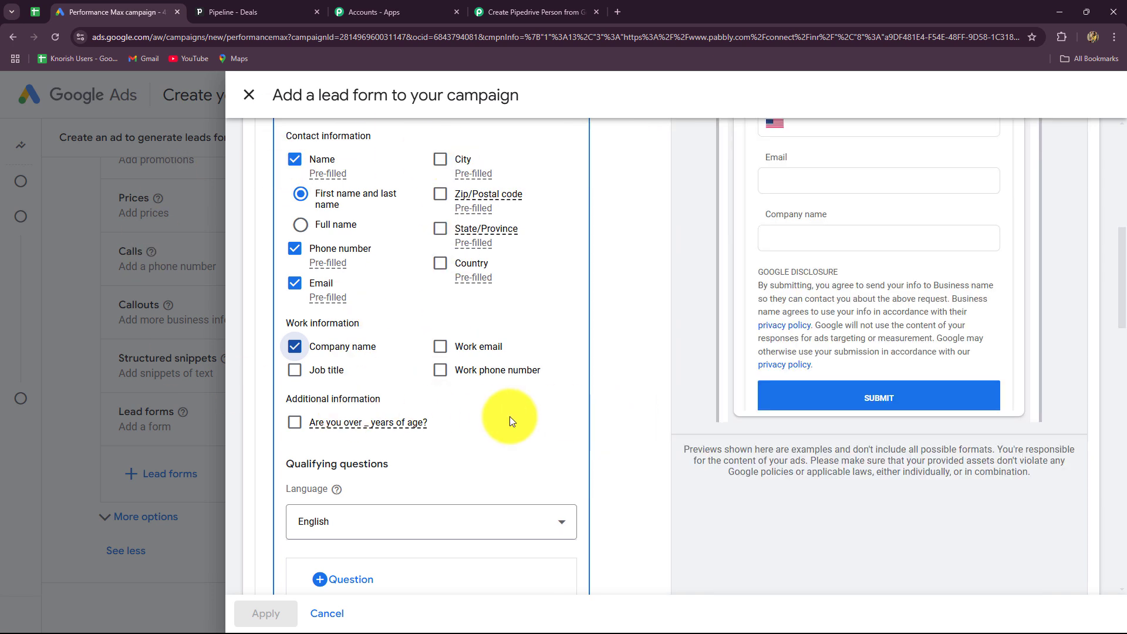
{"action": "scroll", "coordinate": [509, 417], "scroll_direction": "down", "scroll_amount": 12}
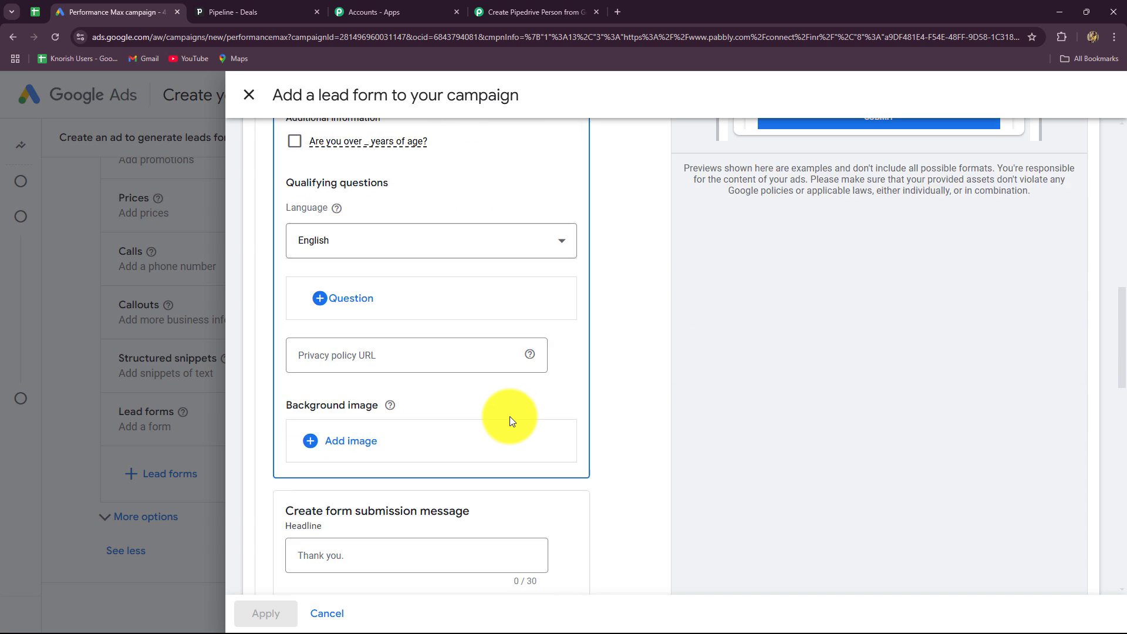
{"action": "scroll", "coordinate": [509, 417], "scroll_direction": "down", "scroll_amount": 6}
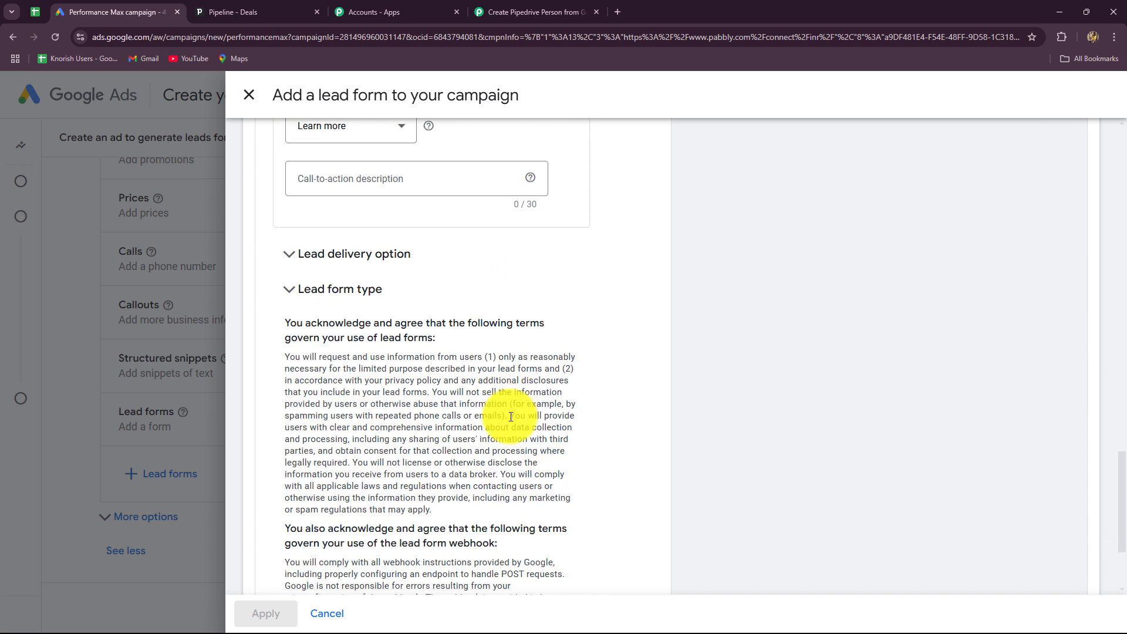
{"action": "left_click", "coordinate": [352, 254]}
{"action": "scroll", "coordinate": [331, 420], "scroll_direction": "down", "scroll_amount": 3}
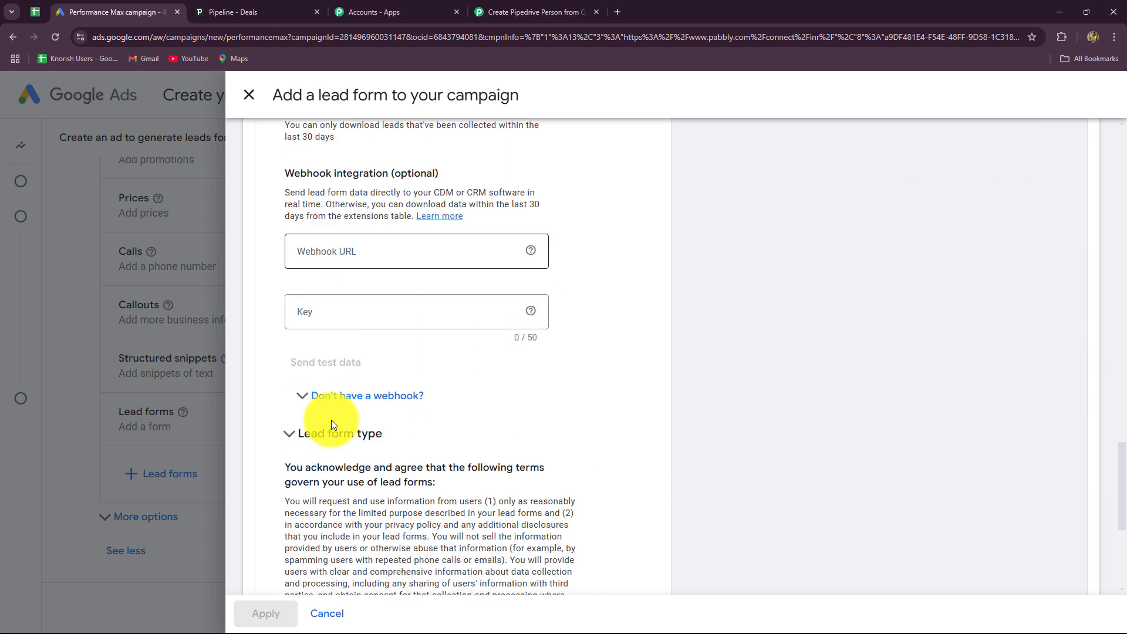
Paste the Pabbly webhook URL, enter key 'New Leads', and send test data.
{"action": "left_click", "coordinate": [305, 256]}
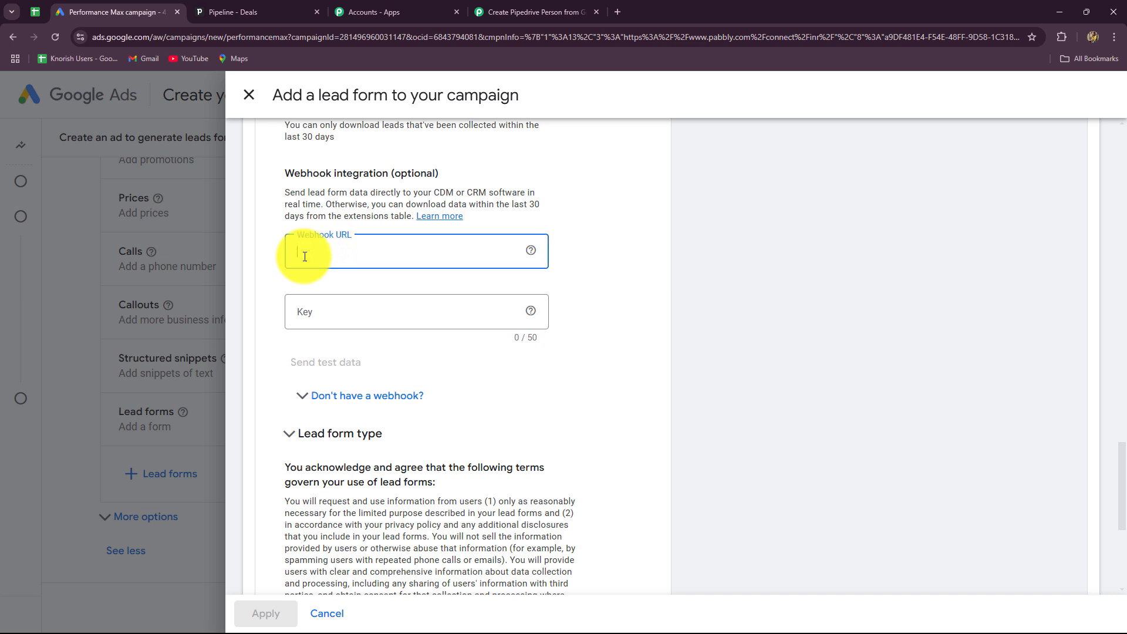
{"action": "key", "text": "ctrl+v"}
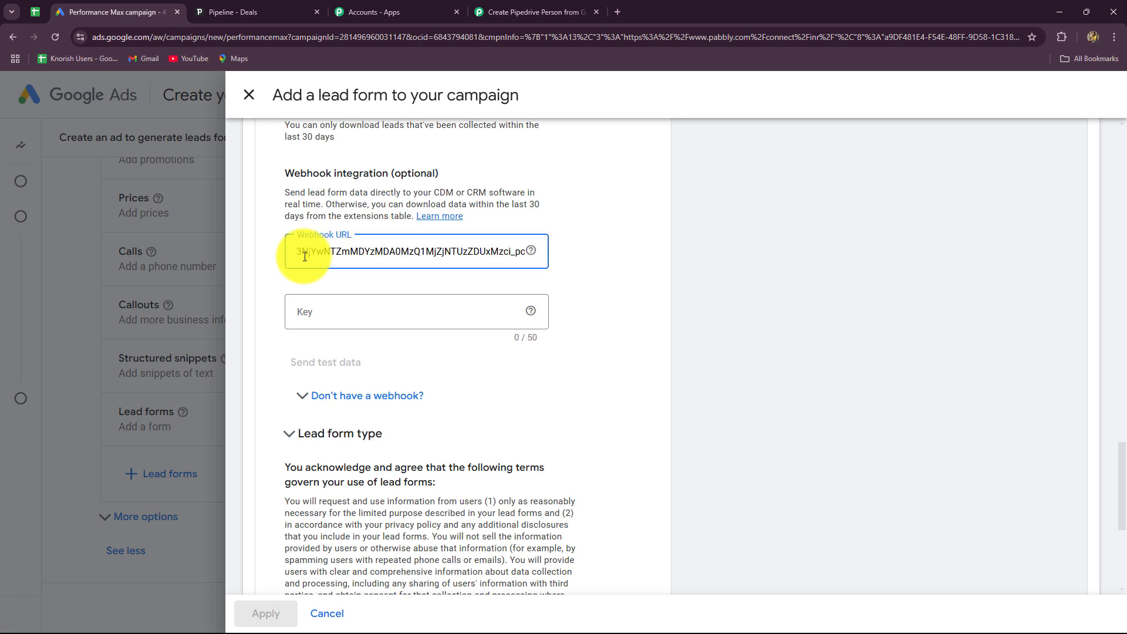
{"action": "left_click", "coordinate": [309, 319]}
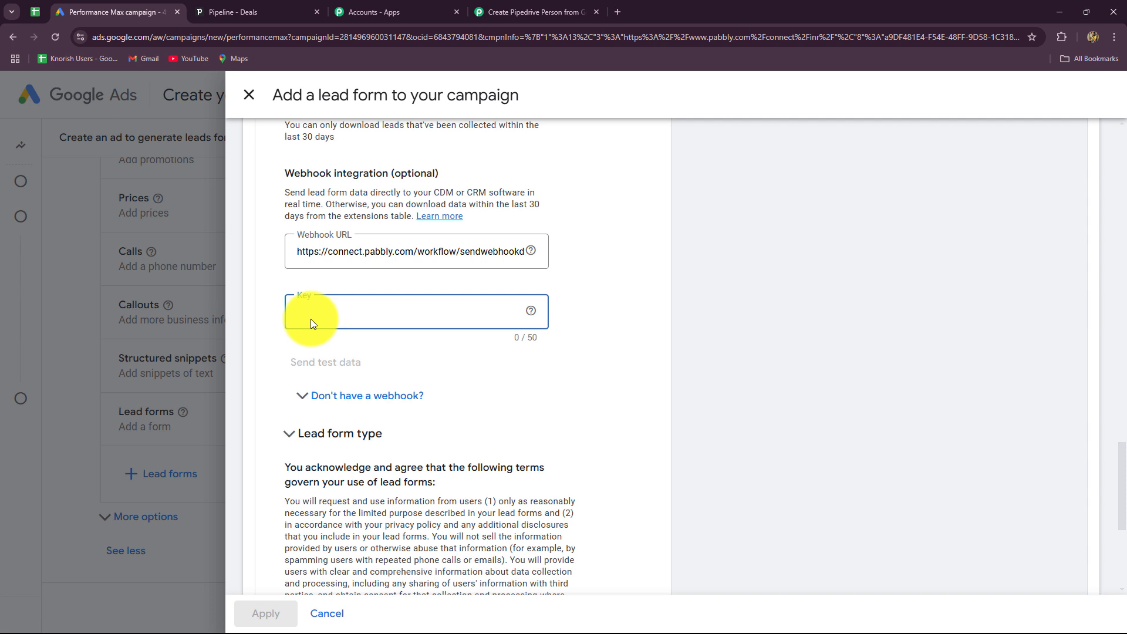
{"action": "key", "text": "Caps_Lock"}
{"action": "type", "text": "New Leads"}
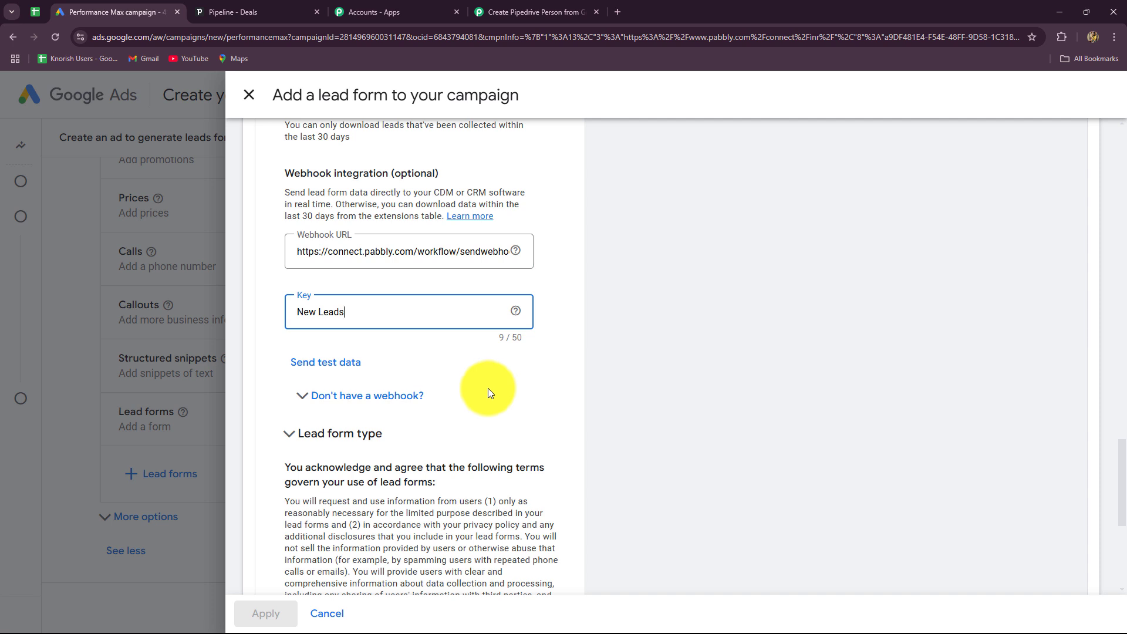
{"action": "left_click", "coordinate": [326, 370]}
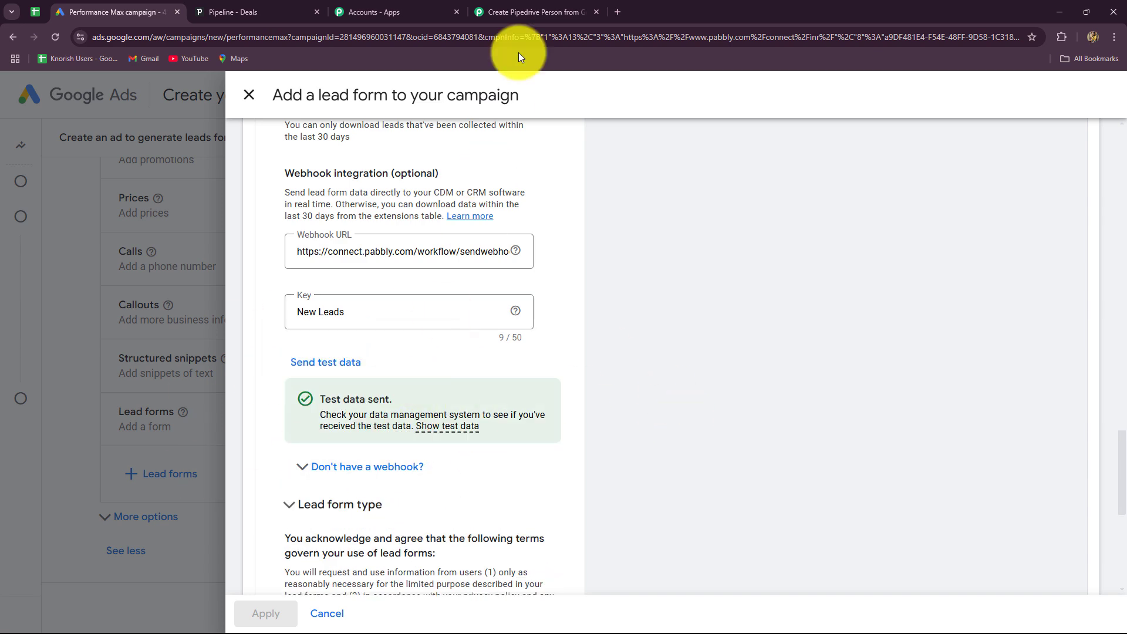
Check the captured test lead's phone, email, name and company in Pabbly's response, then scroll to the action step.
{"action": "left_click", "coordinate": [517, 12]}
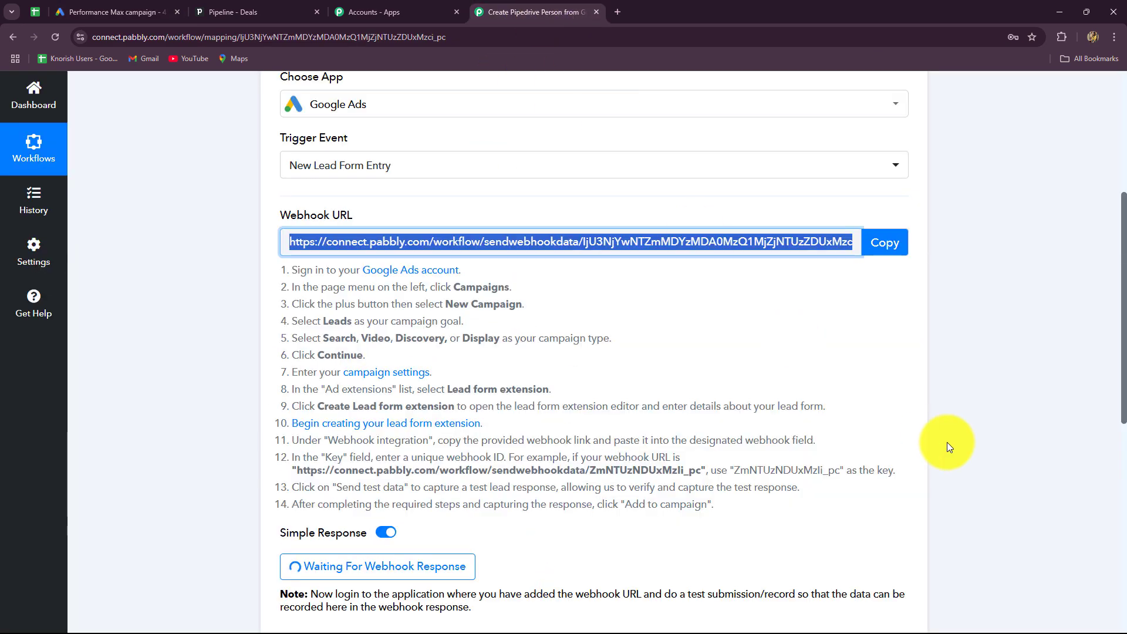
{"action": "scroll", "coordinate": [947, 442], "scroll_direction": "down", "scroll_amount": 8}
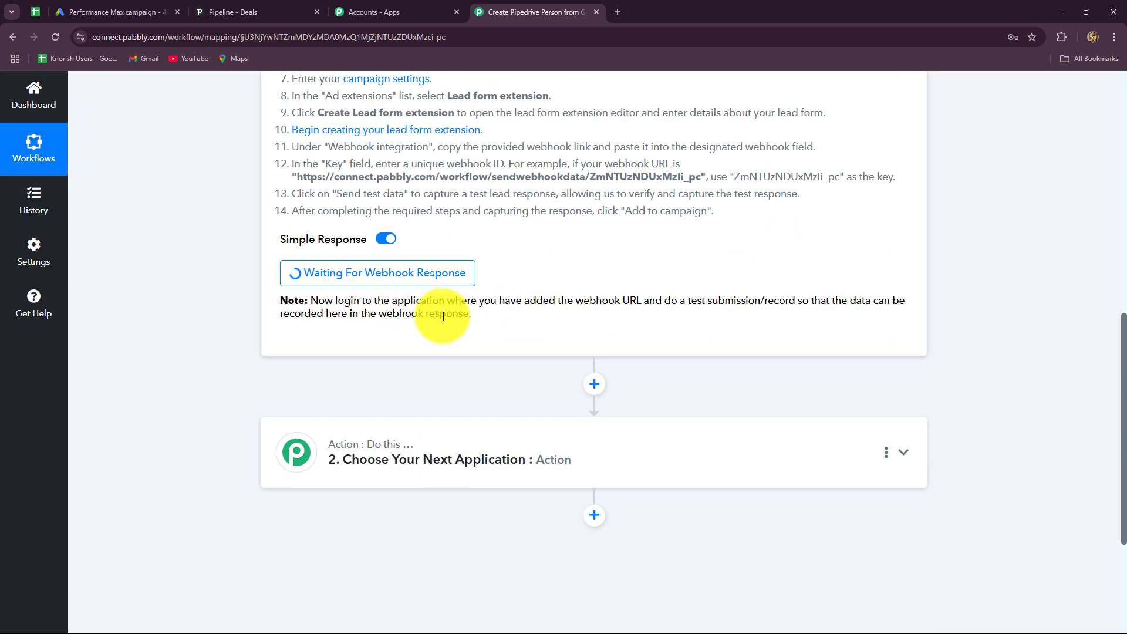
{"action": "scroll", "coordinate": [1037, 407], "scroll_direction": "down", "scroll_amount": 4}
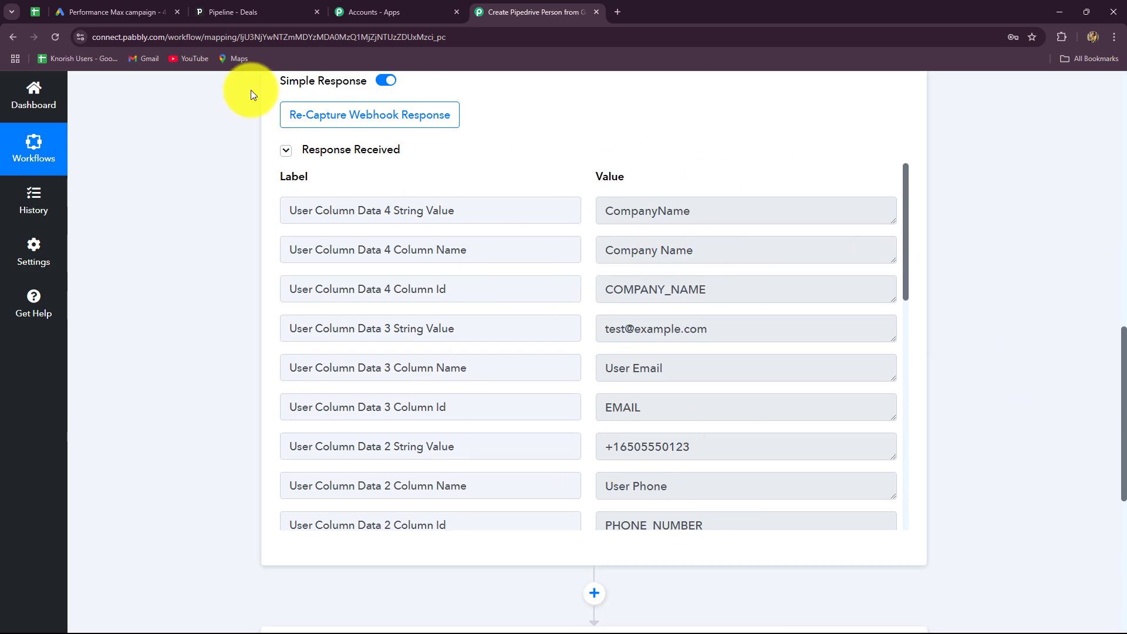
{"action": "left_click", "coordinate": [141, 9]}
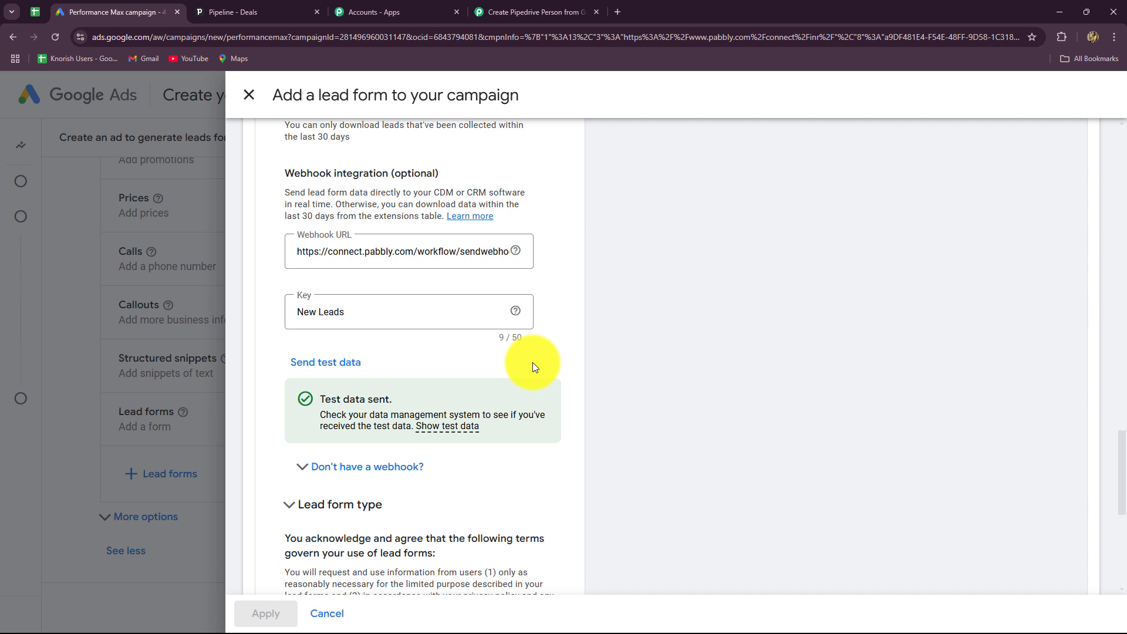
{"action": "left_click", "coordinate": [544, 13]}
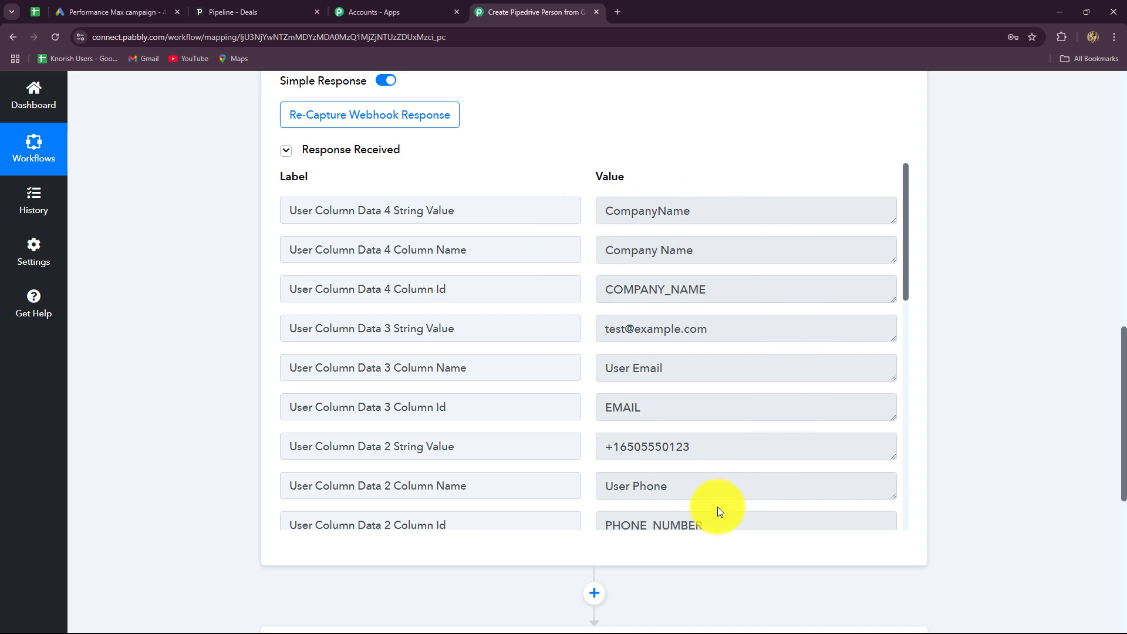
{"action": "triple_click", "coordinate": [619, 445]}
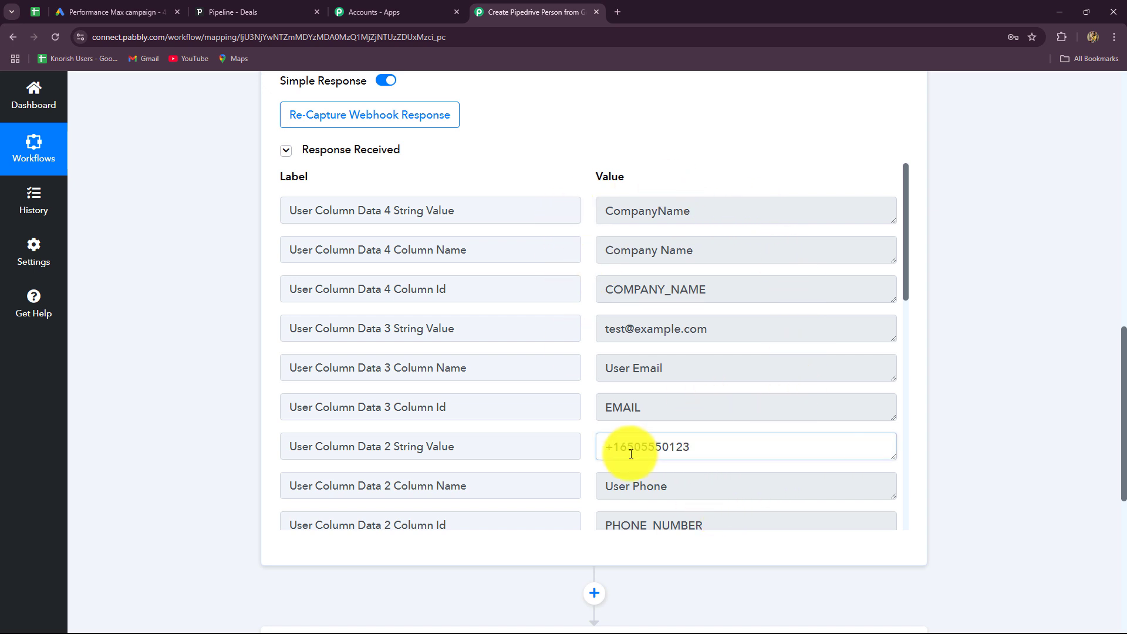
{"action": "triple_click", "coordinate": [721, 330]}
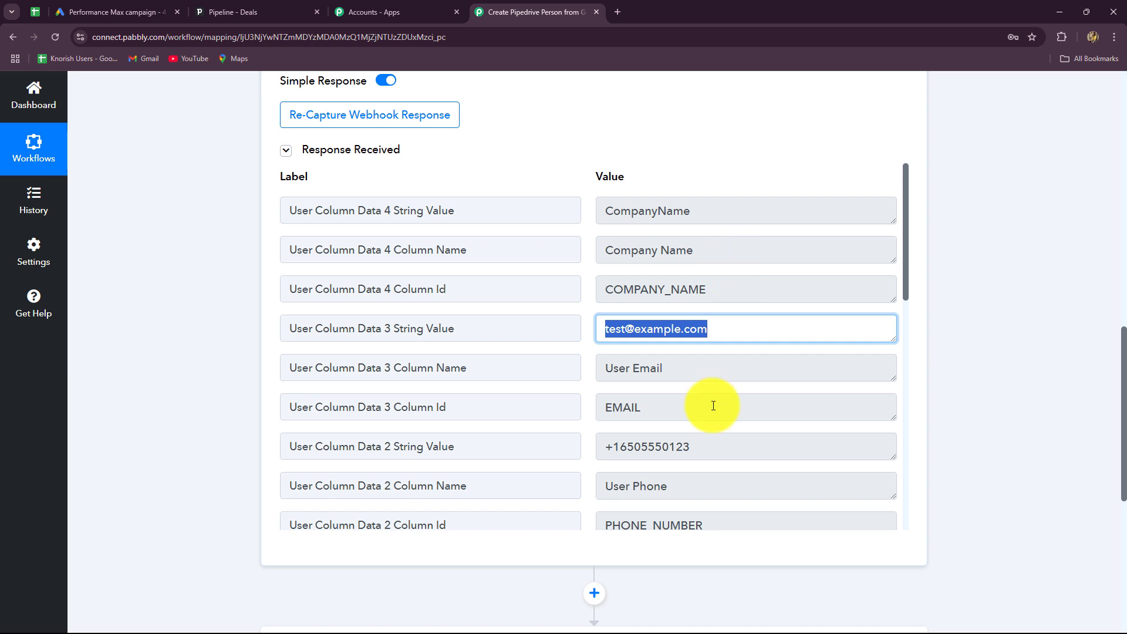
{"action": "scroll", "coordinate": [715, 404], "scroll_direction": "down", "scroll_amount": 5}
{"action": "scroll", "coordinate": [717, 431], "scroll_direction": "down", "scroll_amount": 3}
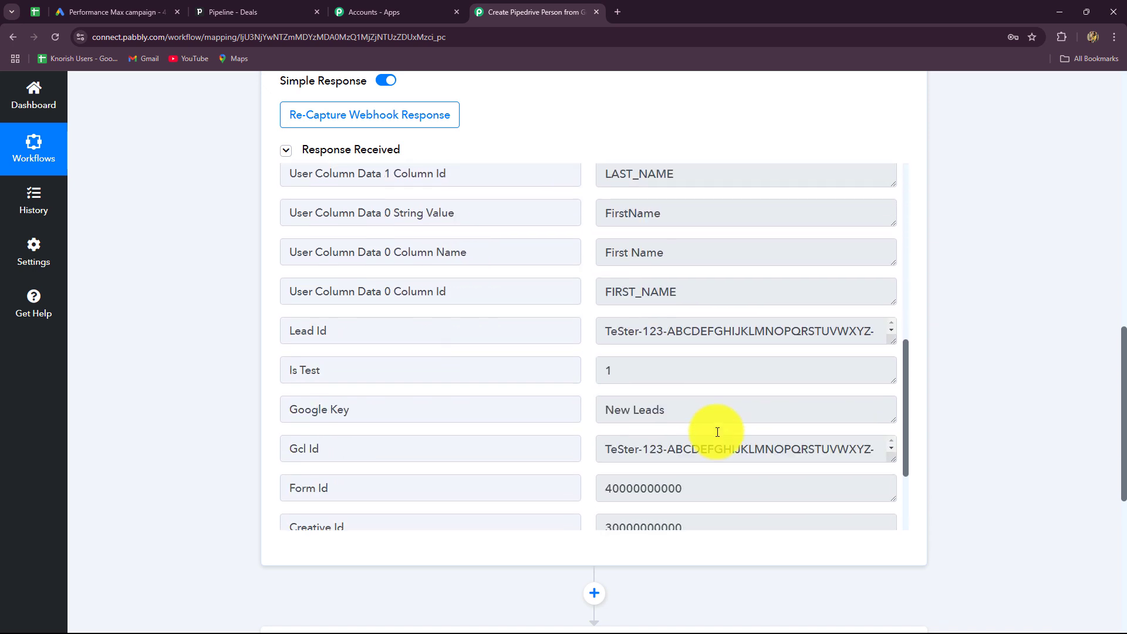
{"action": "scroll", "coordinate": [1034, 372], "scroll_direction": "down", "scroll_amount": 7}
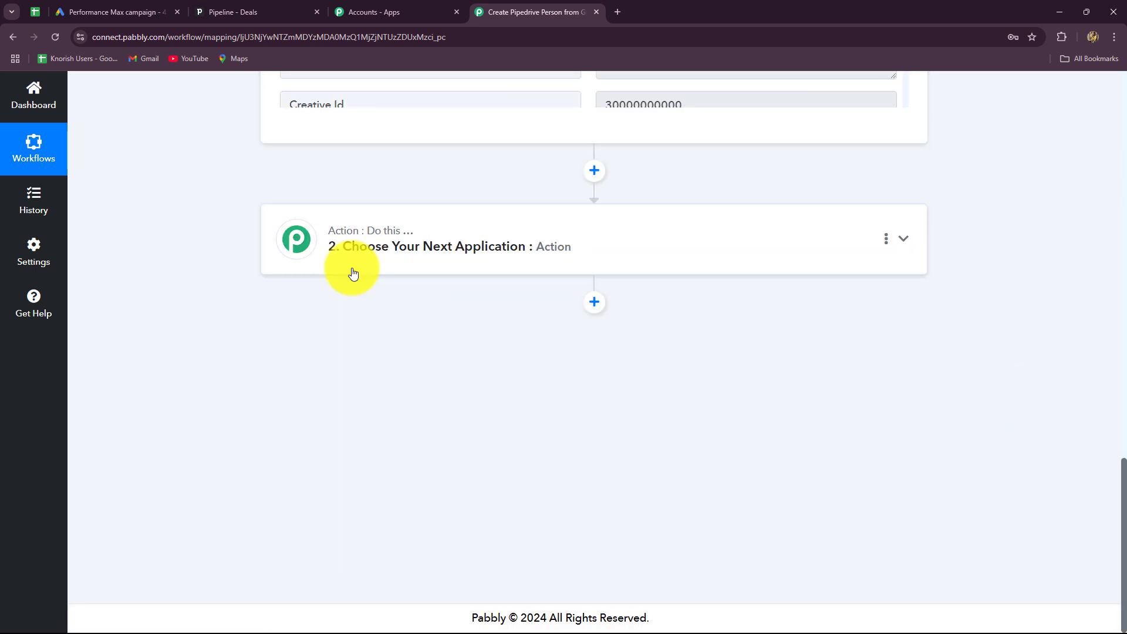
Set the second workflow step's app to Pipedrive by searching 'Pip'.
{"action": "left_click", "coordinate": [297, 240]}
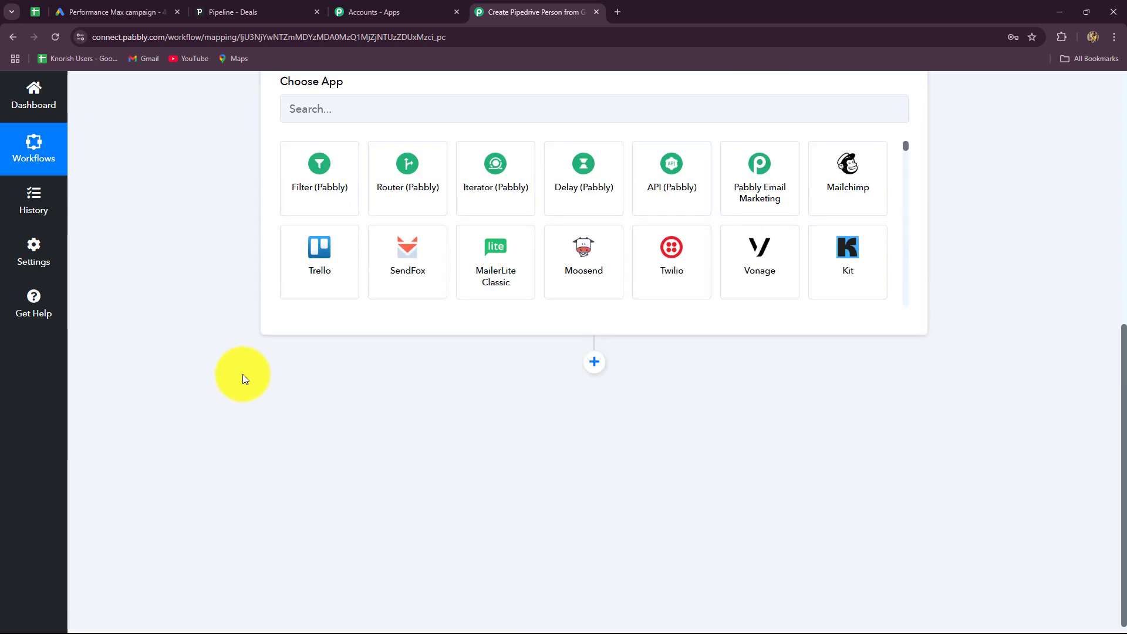
{"action": "scroll", "coordinate": [242, 375], "scroll_direction": "up", "scroll_amount": 3}
{"action": "left_click", "coordinate": [298, 325]}
{"action": "type", "text": "Pip"}
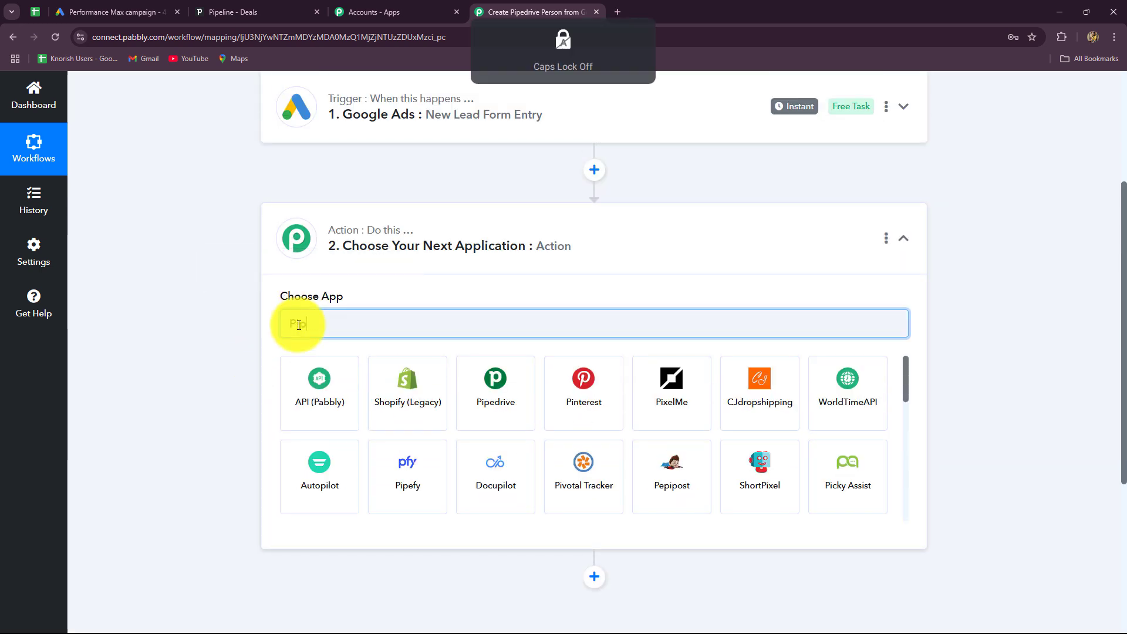
{"action": "left_click", "coordinate": [306, 377]}
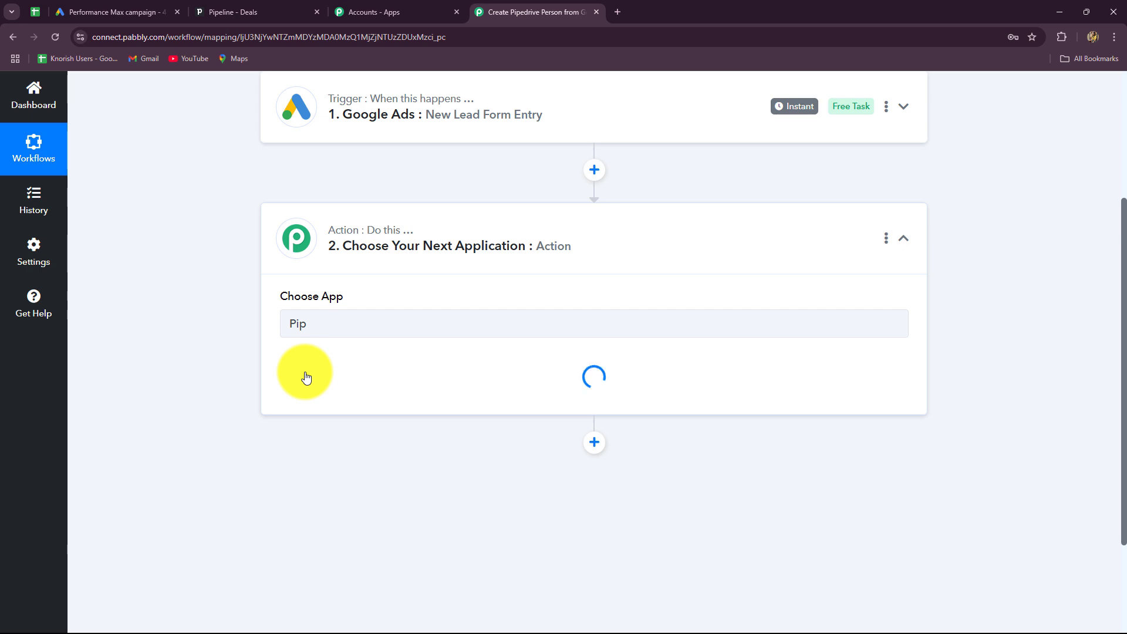
Choose the Create a Person action event and begin connecting the Pipedrive account.
{"action": "left_click", "coordinate": [306, 388]}
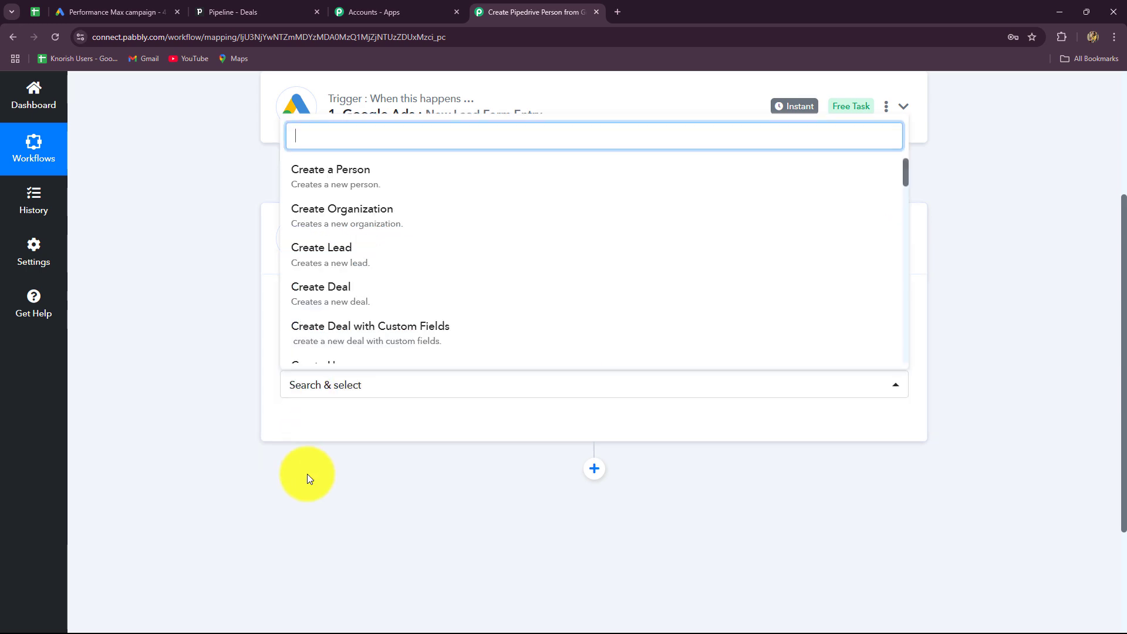
{"action": "left_click", "coordinate": [310, 182]}
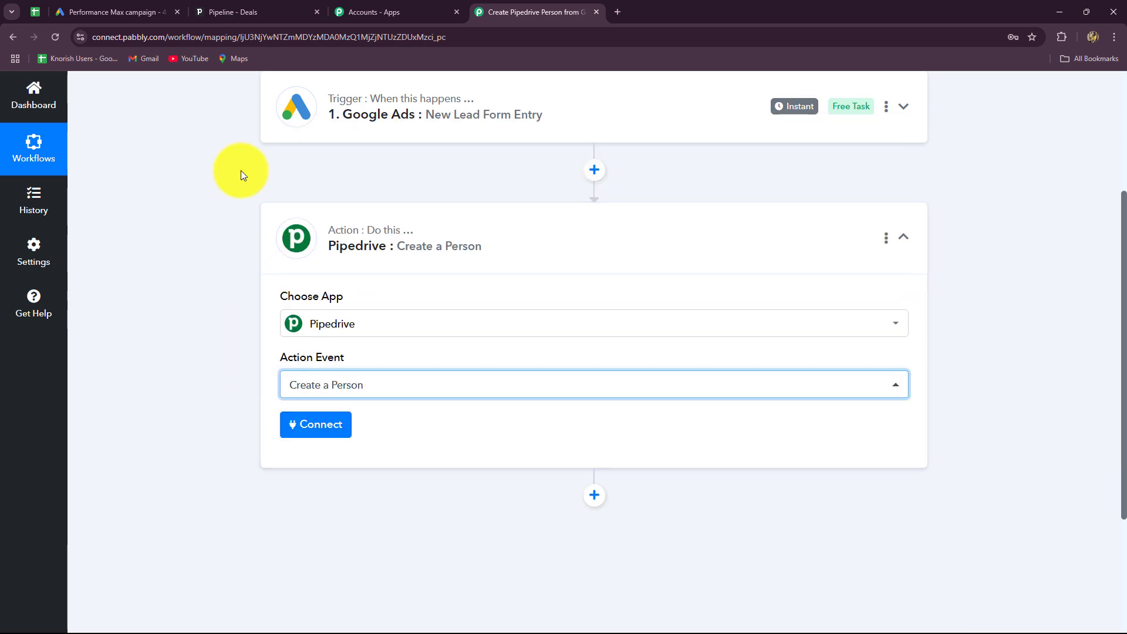
{"action": "left_click", "coordinate": [240, 12]}
{"action": "left_click", "coordinate": [505, 10]}
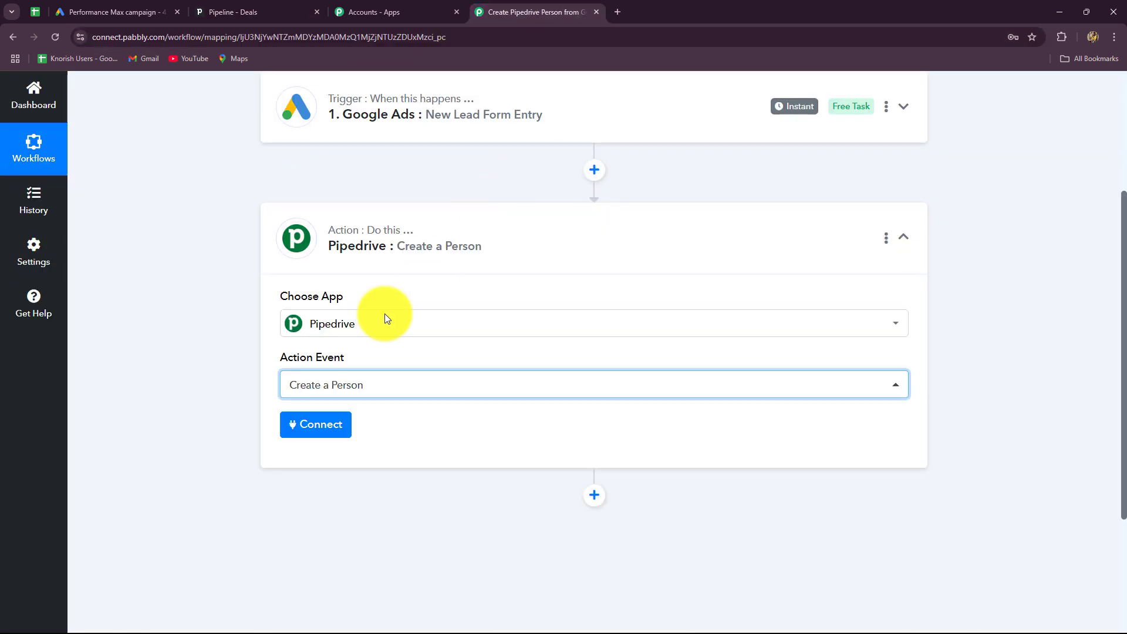
{"action": "left_click", "coordinate": [323, 432]}
{"action": "left_click", "coordinate": [253, 12]}
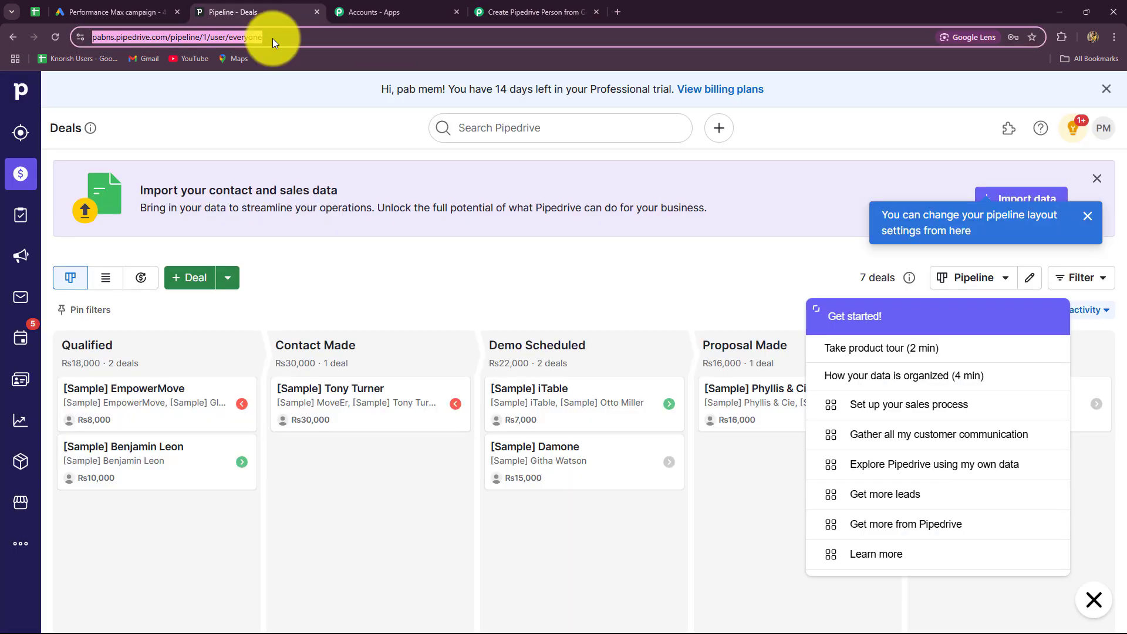
Start a new Pipedrive #5 connection from the Connect Pipedrive Account panel.
{"action": "left_click", "coordinate": [534, 12]}
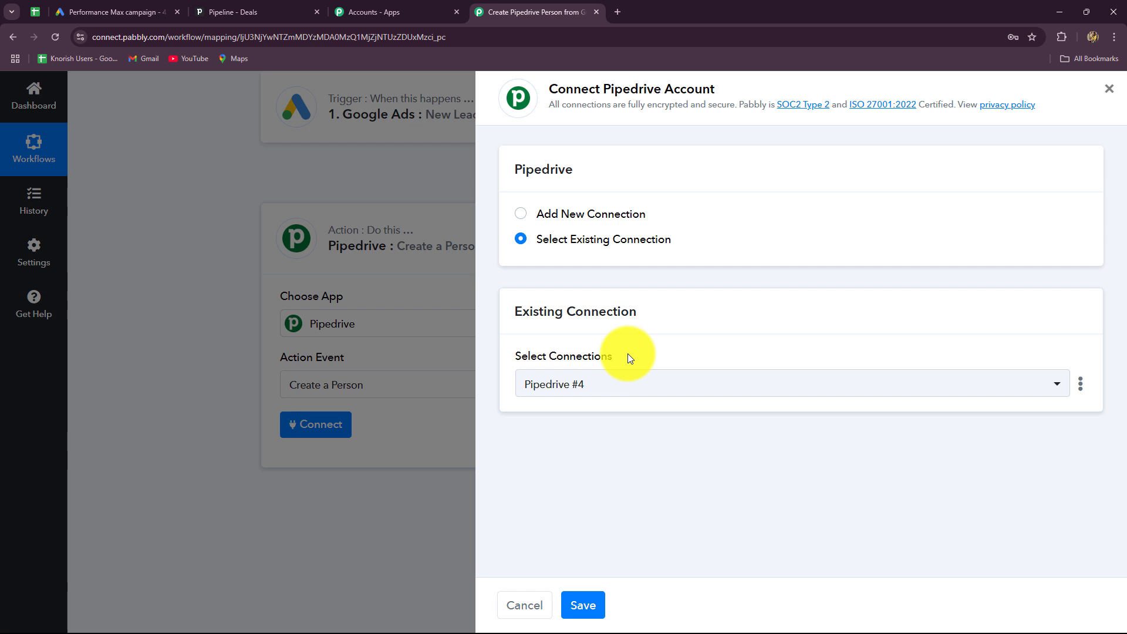
{"action": "left_click", "coordinate": [522, 219]}
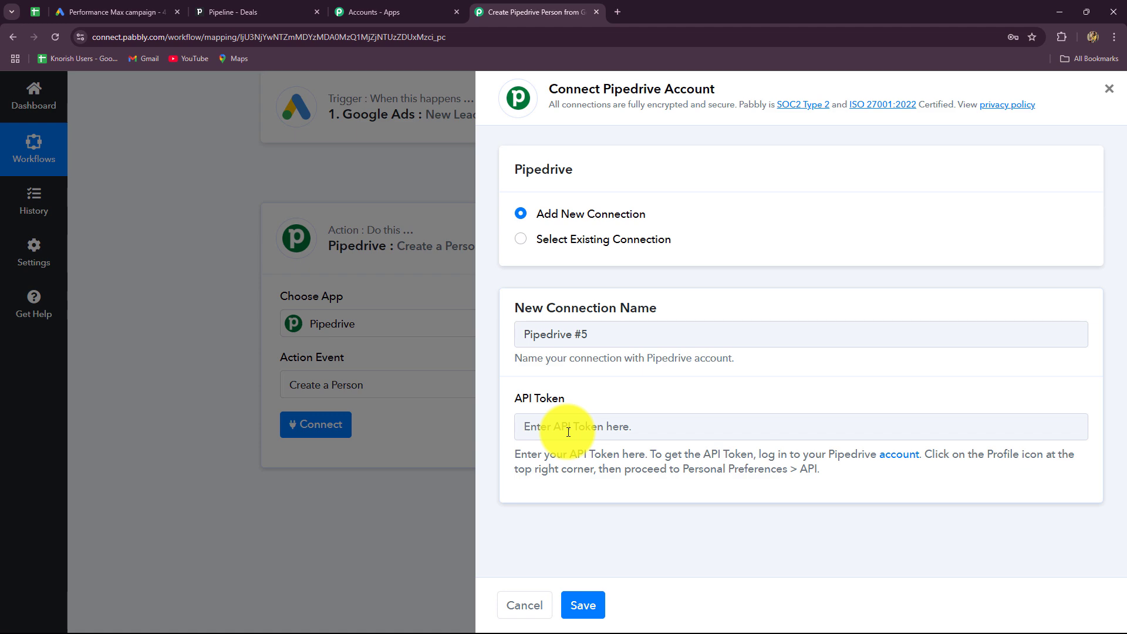
{"action": "left_click", "coordinate": [289, 12]}
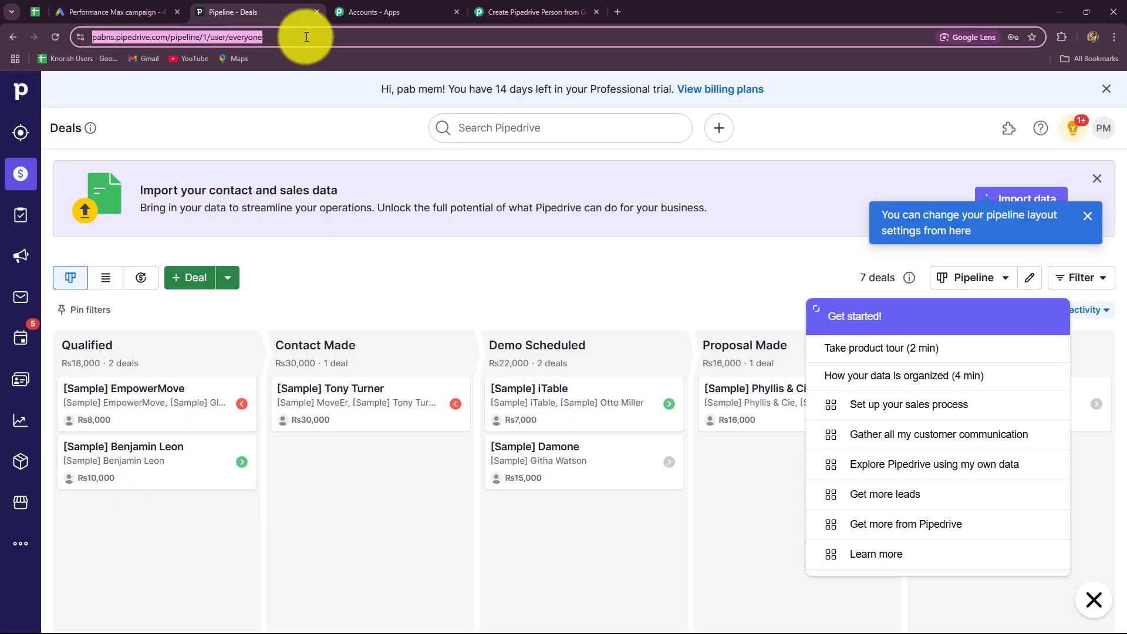
Copy Pipedrive's personal API token from Personal preferences and select Pabbly's API Token field.
{"action": "left_click", "coordinate": [1100, 134]}
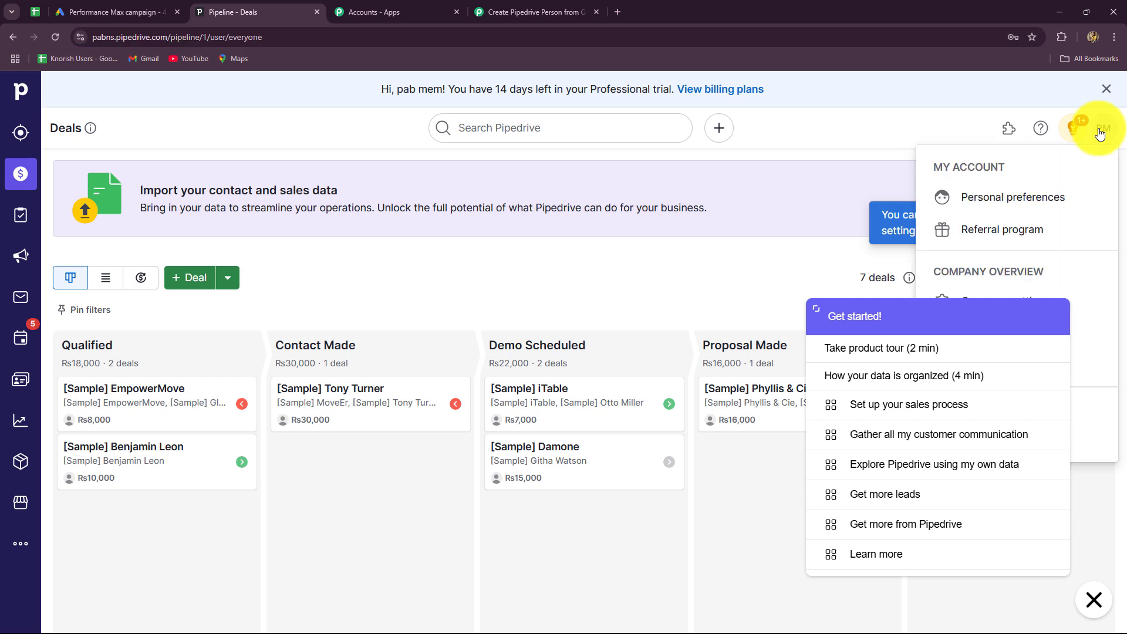
{"action": "left_click", "coordinate": [998, 197]}
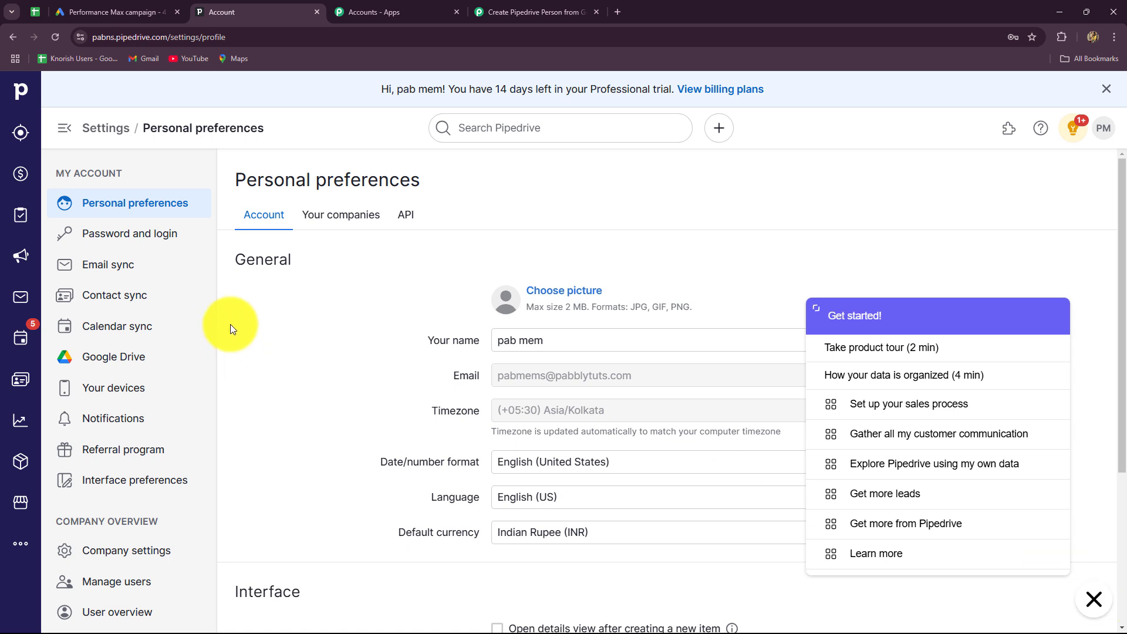
{"action": "left_click", "coordinate": [402, 215]}
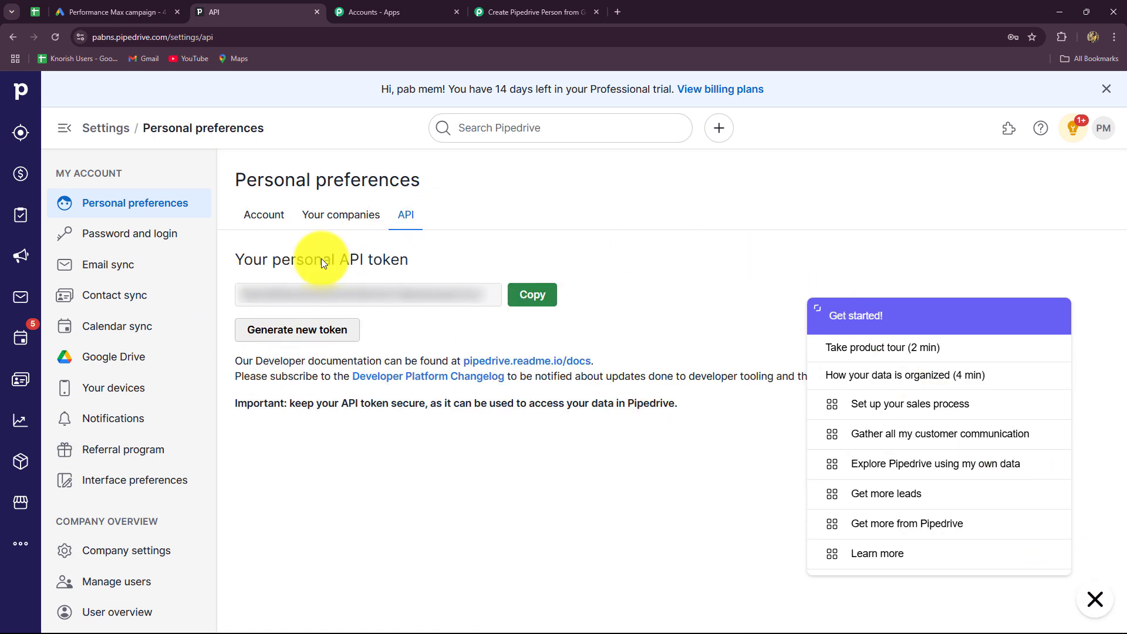
{"action": "left_click", "coordinate": [533, 299]}
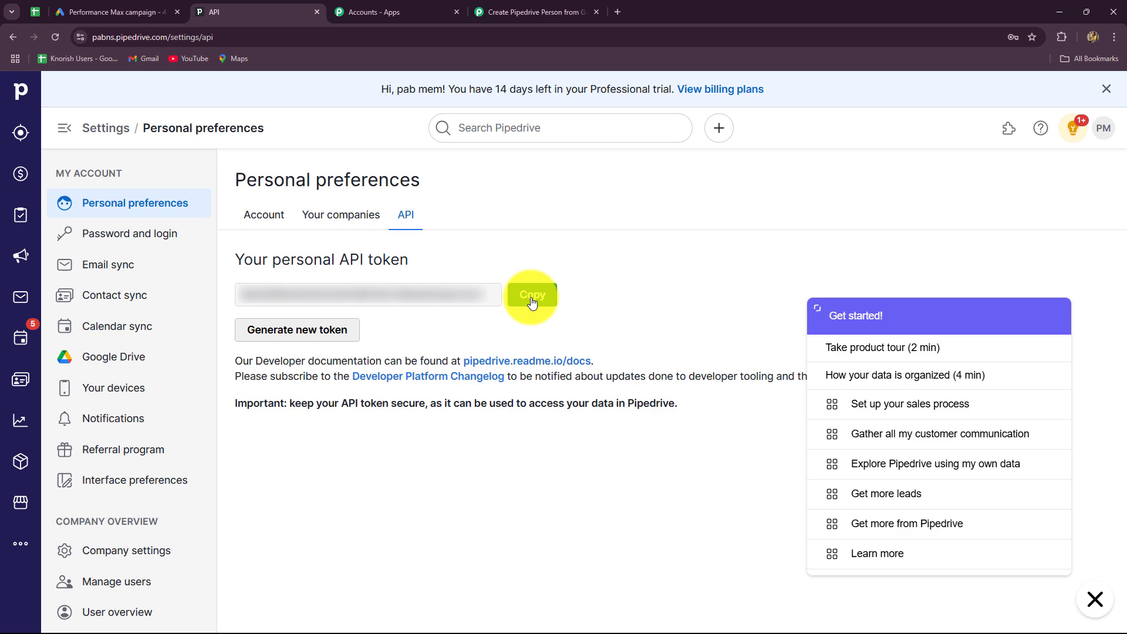
{"action": "left_click", "coordinate": [494, 14]}
{"action": "left_click", "coordinate": [616, 433]}
Paste the API token, save the Pipedrive #5 connection, and review the revealed Name, Phone and Email fields.
{"action": "key", "text": "ctrl+v"}
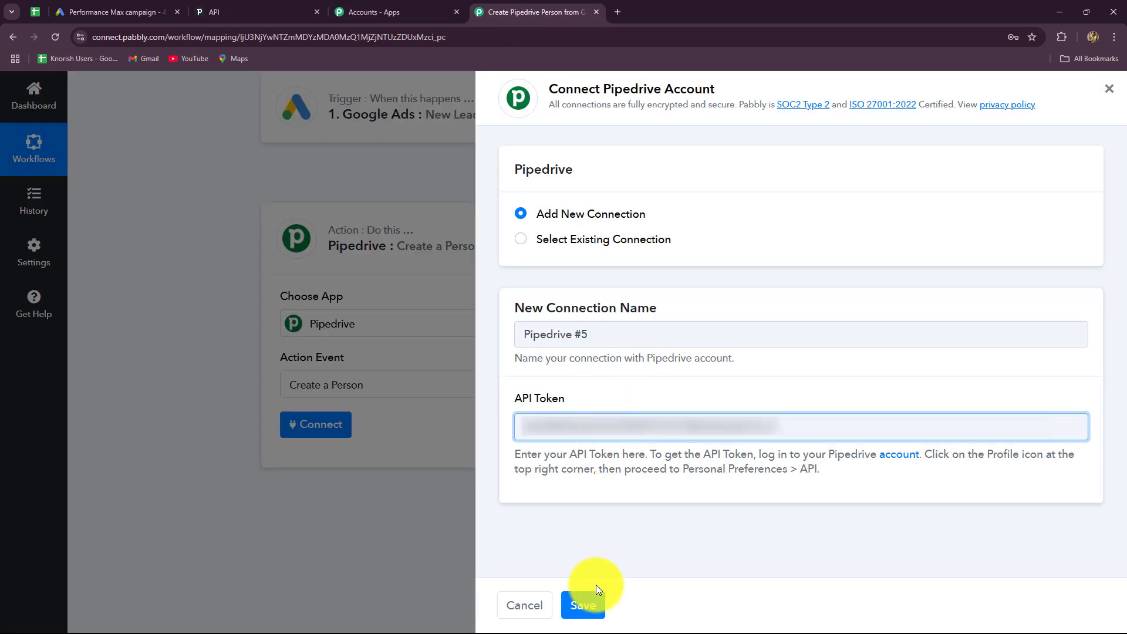
{"action": "left_click", "coordinate": [583, 605]}
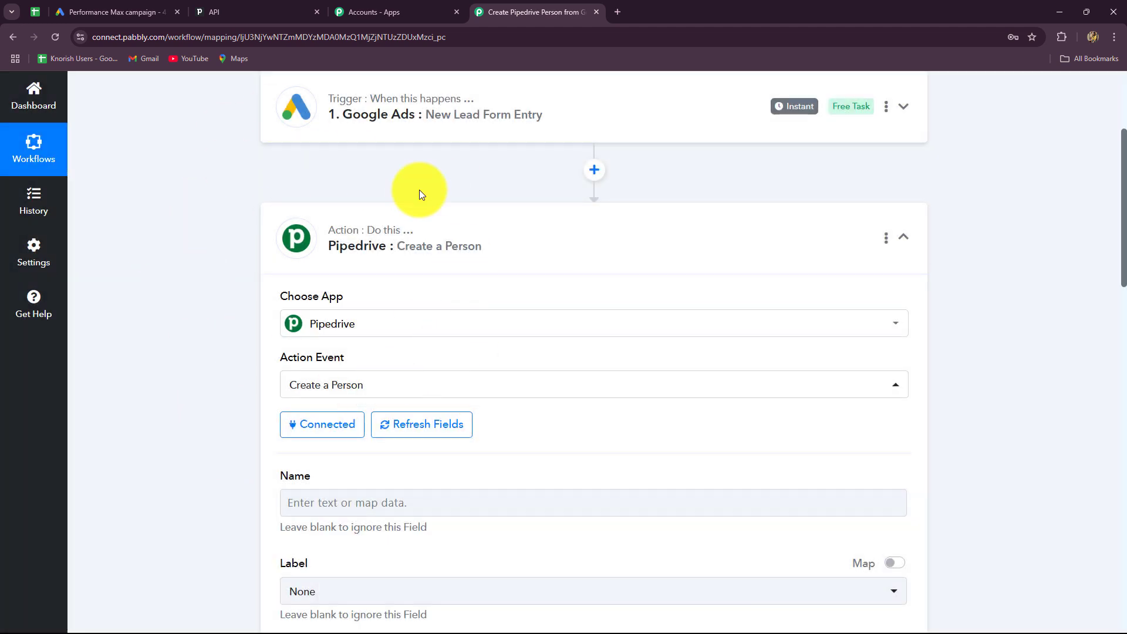
{"action": "scroll", "coordinate": [639, 360], "scroll_direction": "down", "scroll_amount": 10}
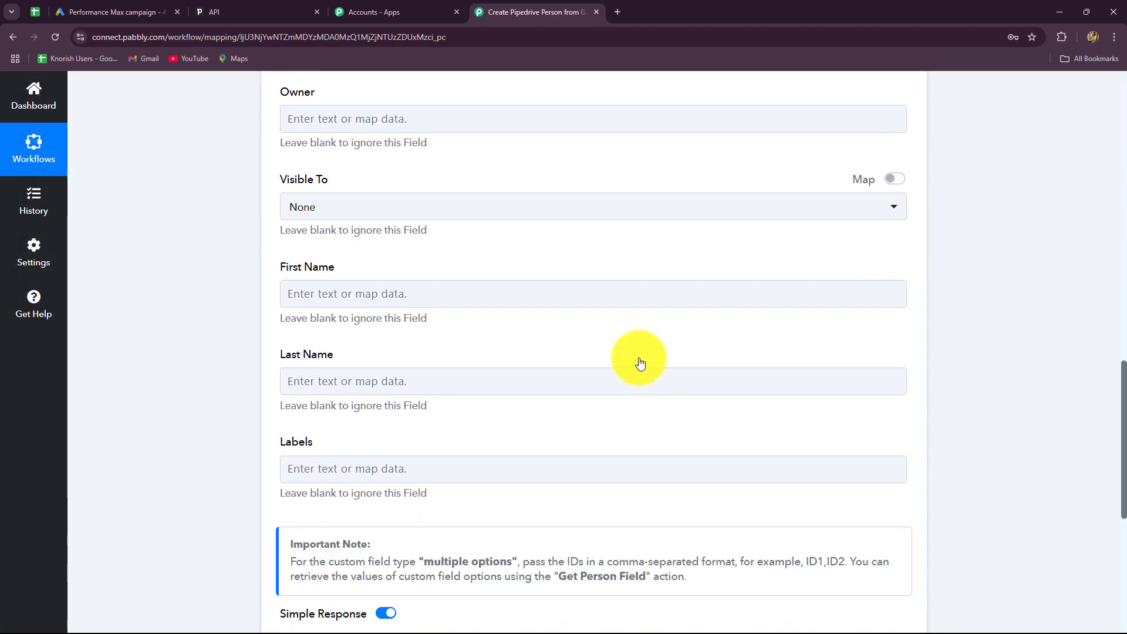
{"action": "scroll", "coordinate": [640, 364], "scroll_direction": "up", "scroll_amount": 8}
{"action": "scroll", "coordinate": [640, 364], "scroll_direction": "down", "scroll_amount": 4}
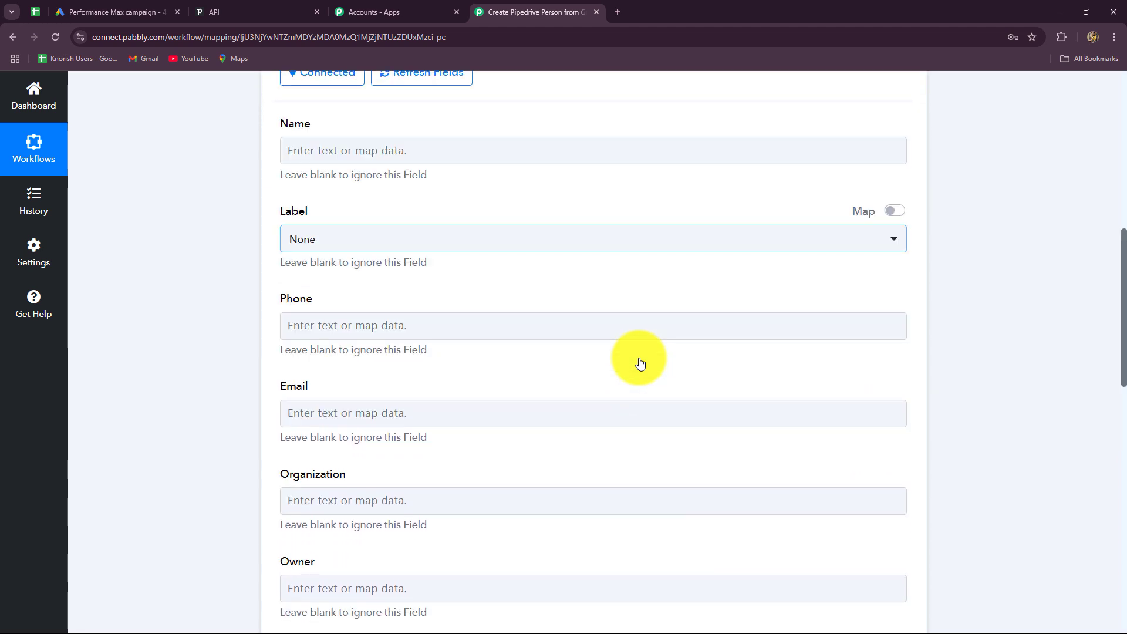
{"action": "scroll", "coordinate": [640, 364], "scroll_direction": "up", "scroll_amount": 3}
{"action": "scroll", "coordinate": [638, 357], "scroll_direction": "up", "scroll_amount": 1}
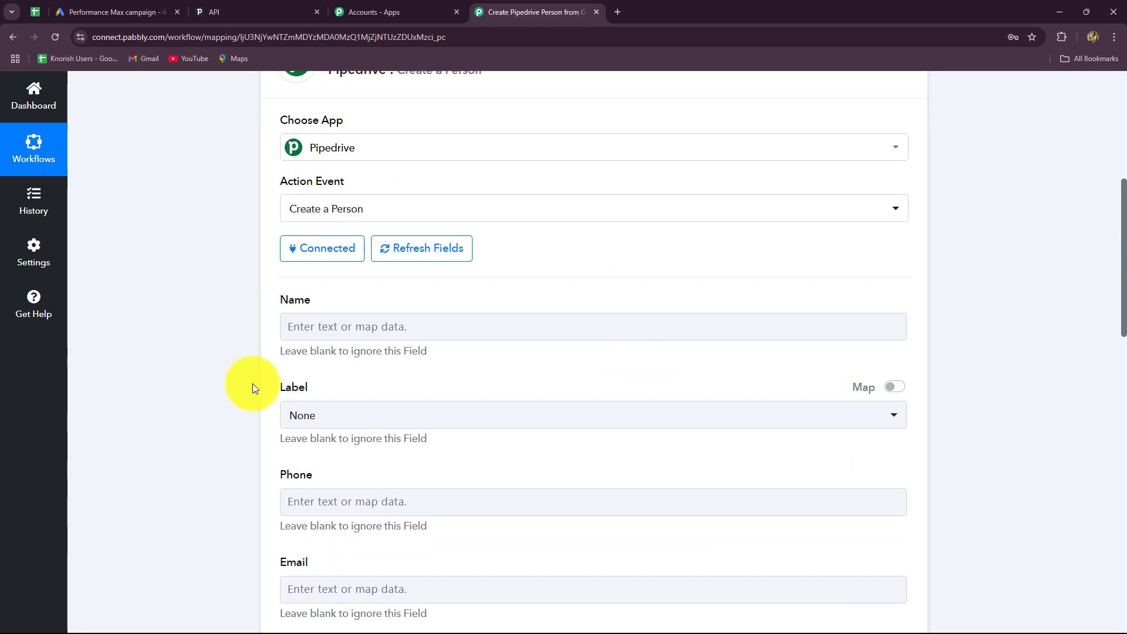
{"action": "scroll", "coordinate": [253, 382], "scroll_direction": "down", "scroll_amount": 2}
Map Name to Google Ads User Column Data 0 (FirstName) followed by Data 1 (LastName).
{"action": "left_click", "coordinate": [337, 213]}
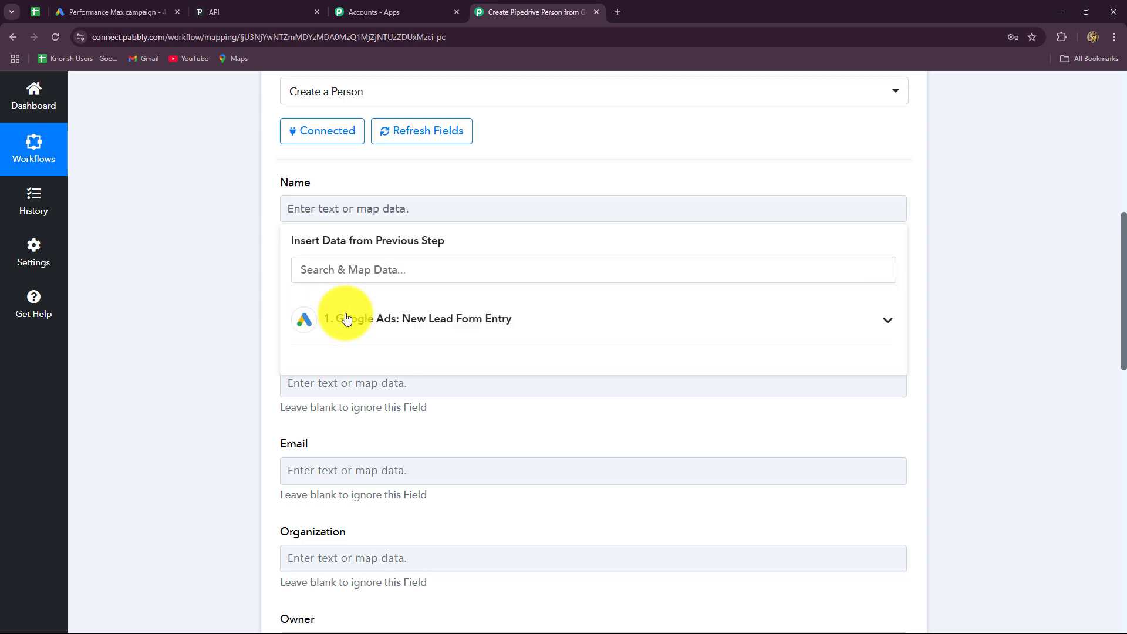
{"action": "left_click", "coordinate": [370, 334]}
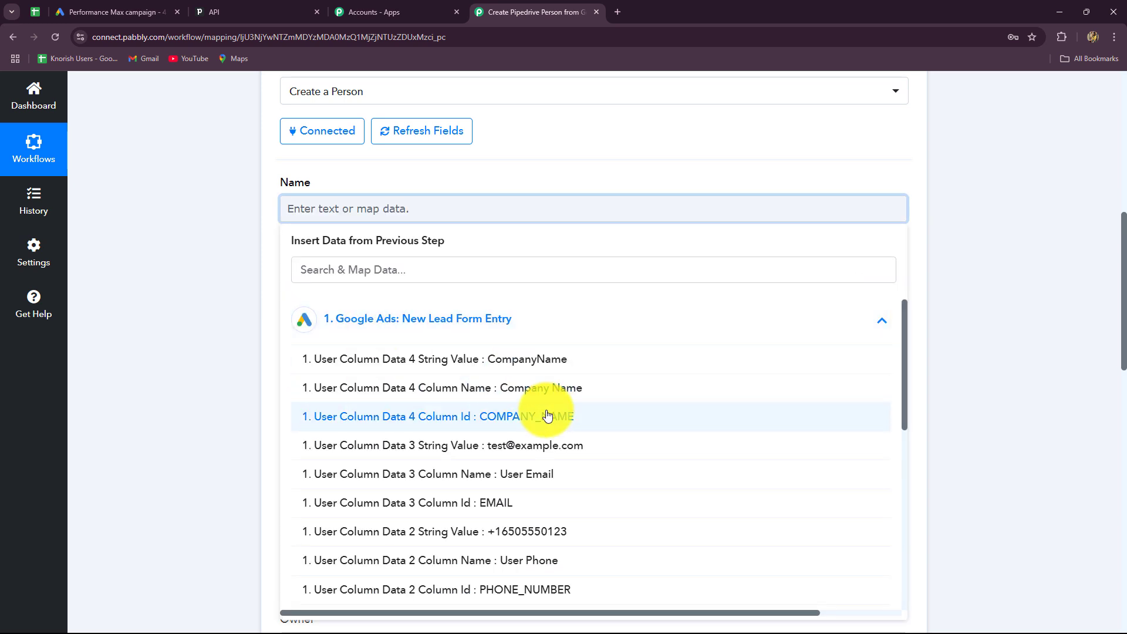
{"action": "scroll", "coordinate": [531, 516], "scroll_direction": "down", "scroll_amount": 5}
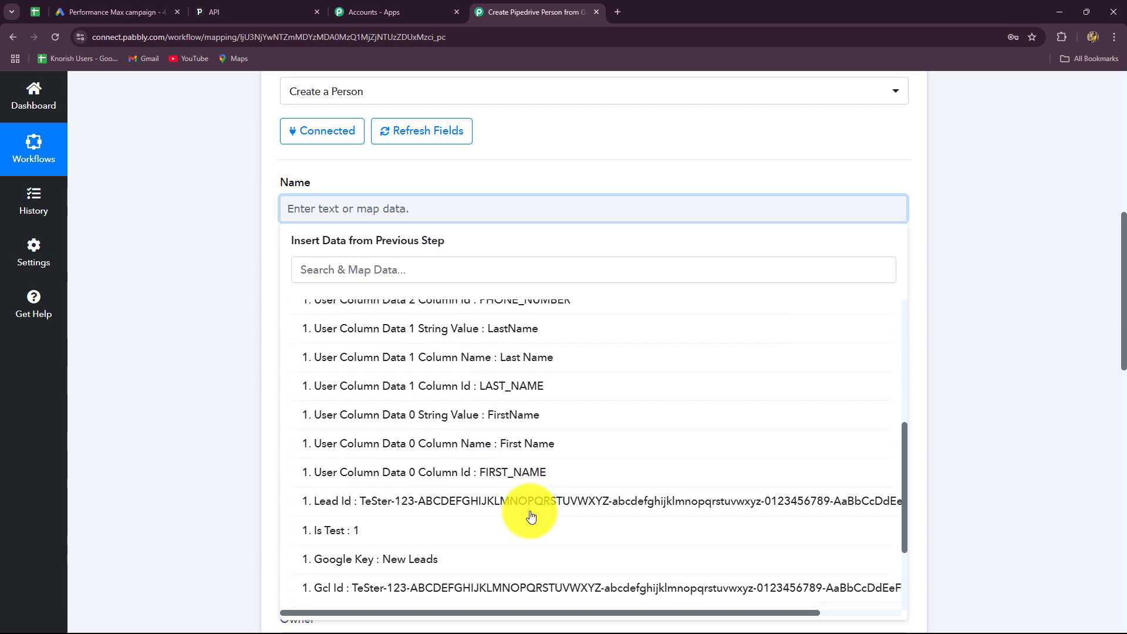
{"action": "scroll", "coordinate": [531, 516], "scroll_direction": "up", "scroll_amount": 5}
{"action": "scroll", "coordinate": [531, 516], "scroll_direction": "down", "scroll_amount": 3}
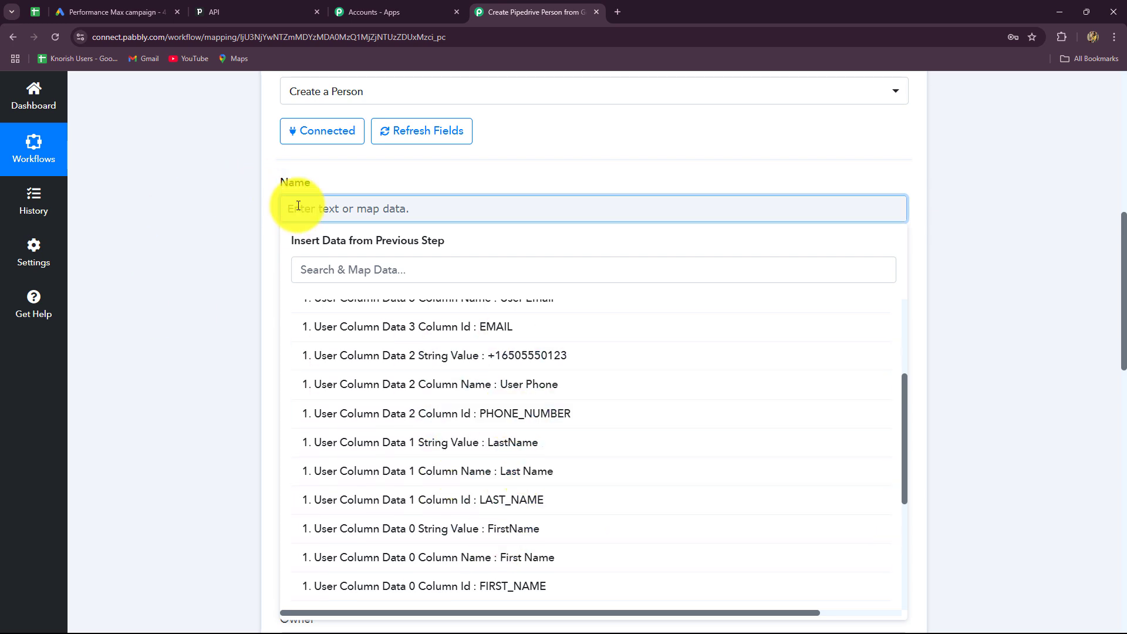
{"action": "left_click", "coordinate": [510, 537]}
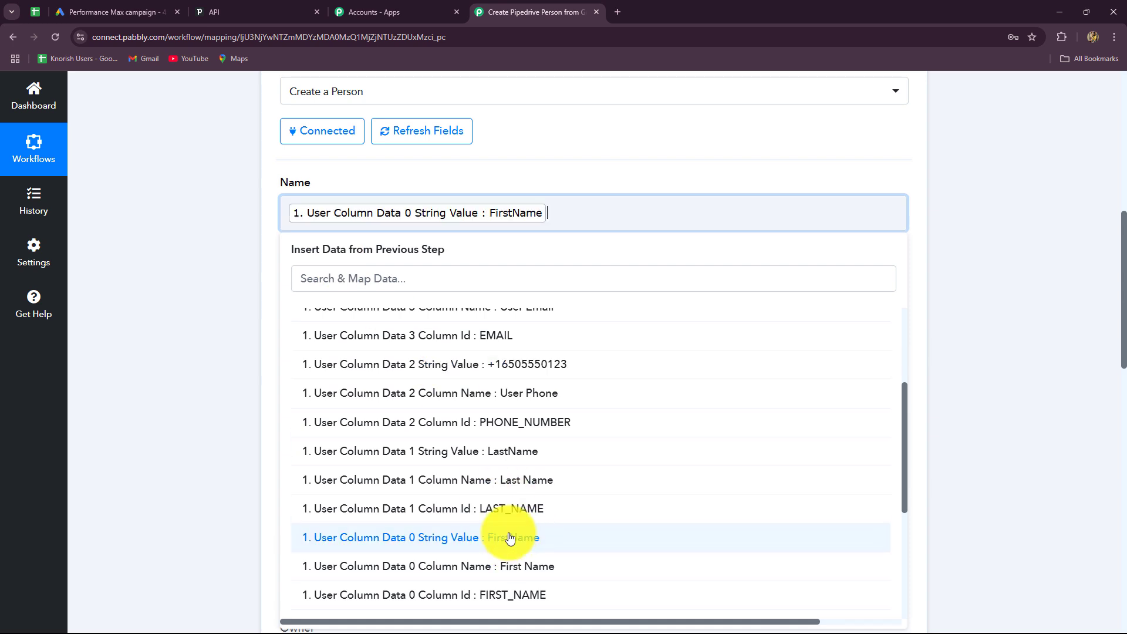
{"action": "left_click", "coordinate": [501, 452]}
{"action": "left_click", "coordinate": [1067, 375]}
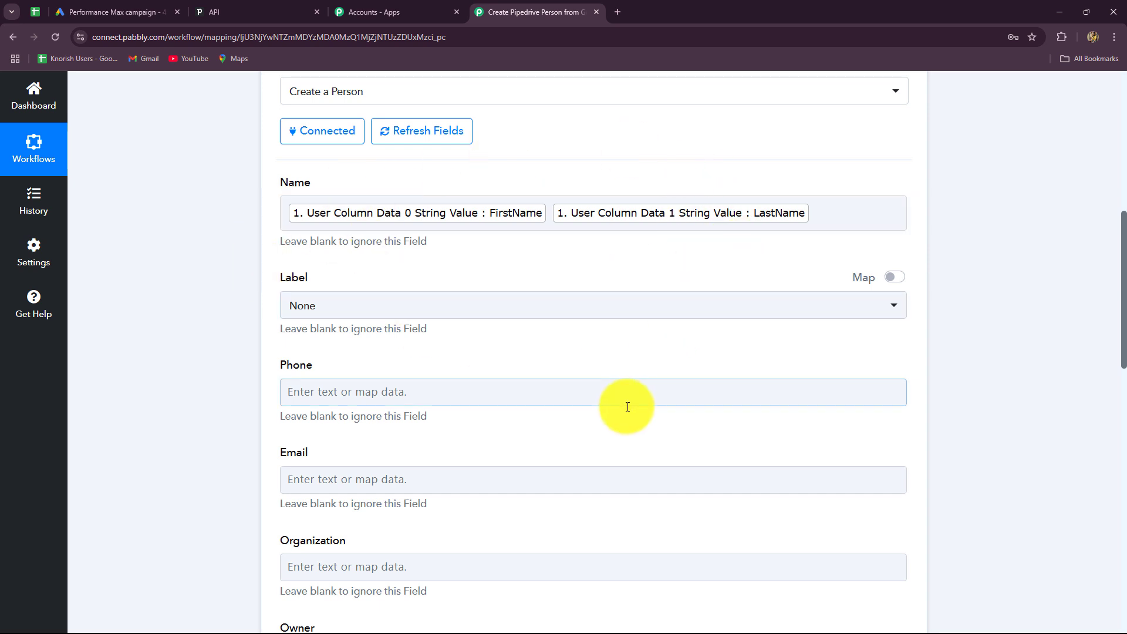
{"action": "scroll", "coordinate": [623, 403], "scroll_direction": "down", "scroll_amount": 2}
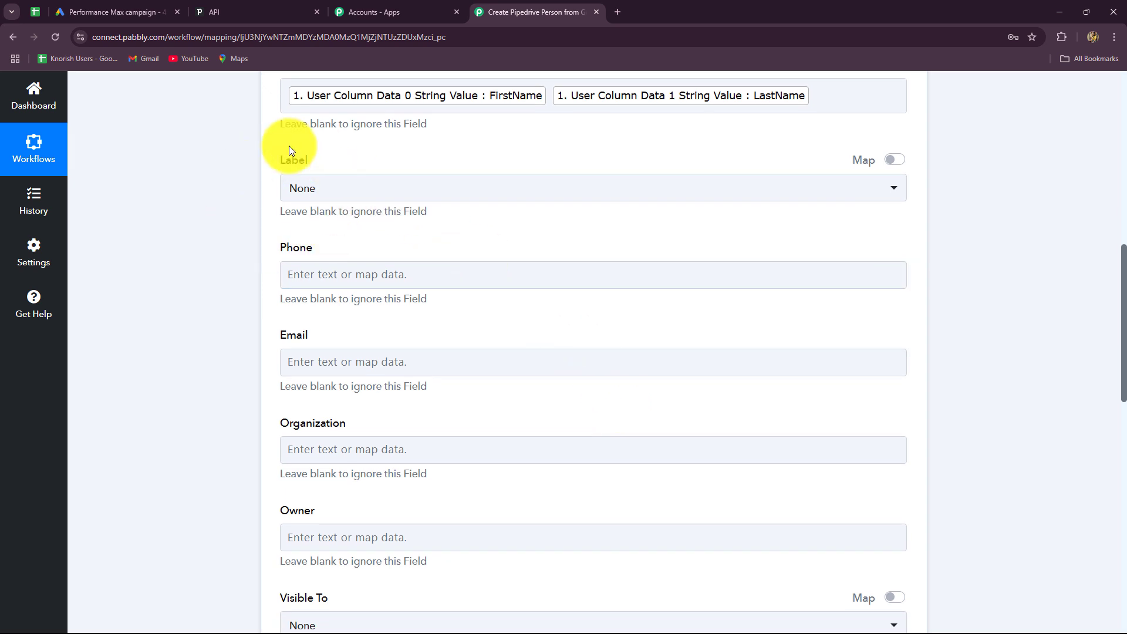
Leave the Pipedrive person's Label set to None.
{"action": "left_click", "coordinate": [330, 192]}
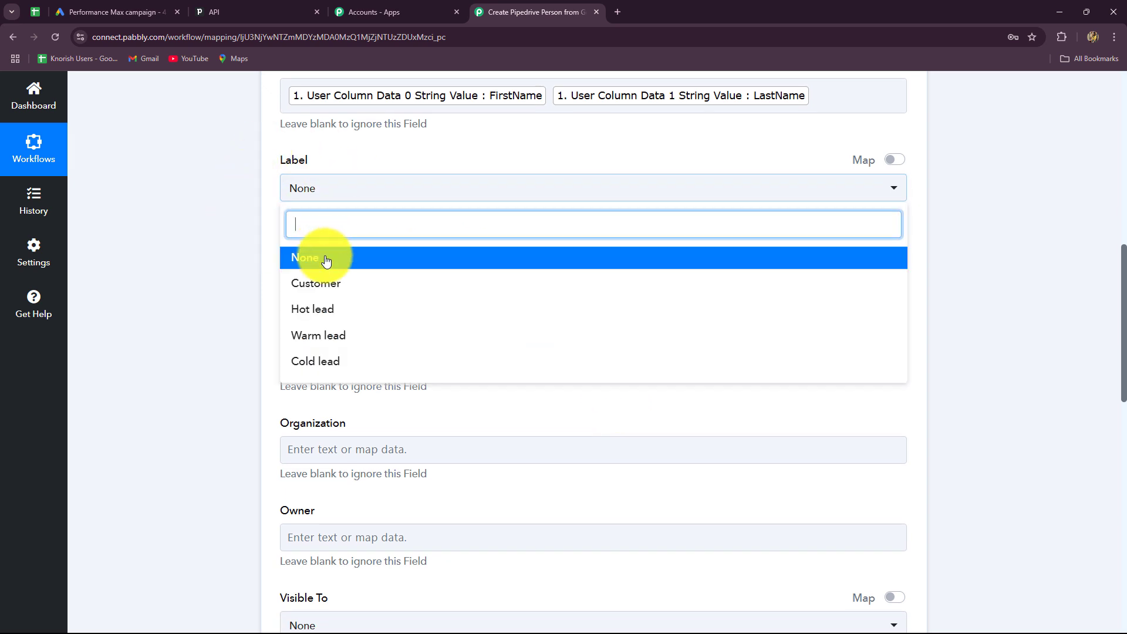
{"action": "left_click", "coordinate": [234, 258]}
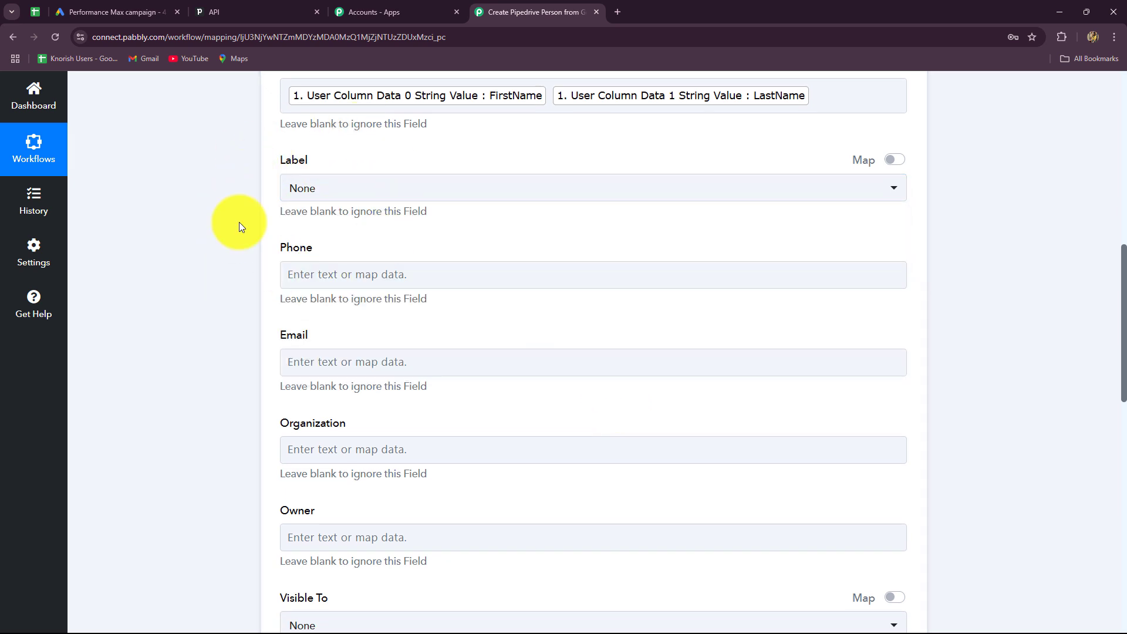
{"action": "left_click", "coordinate": [346, 194]}
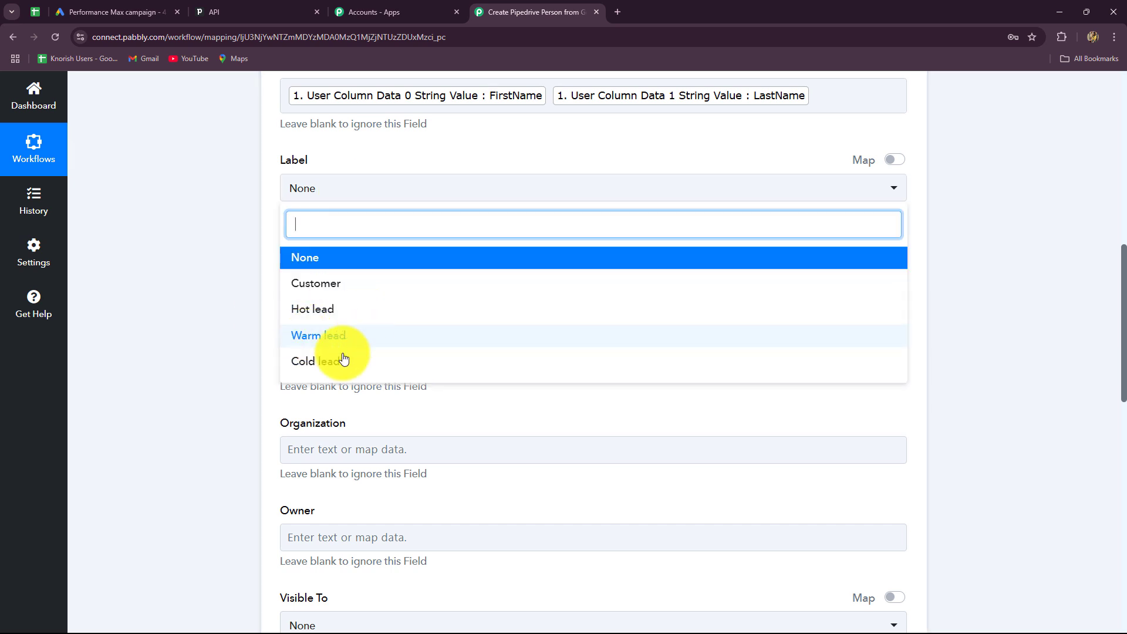
{"action": "left_click", "coordinate": [229, 313]}
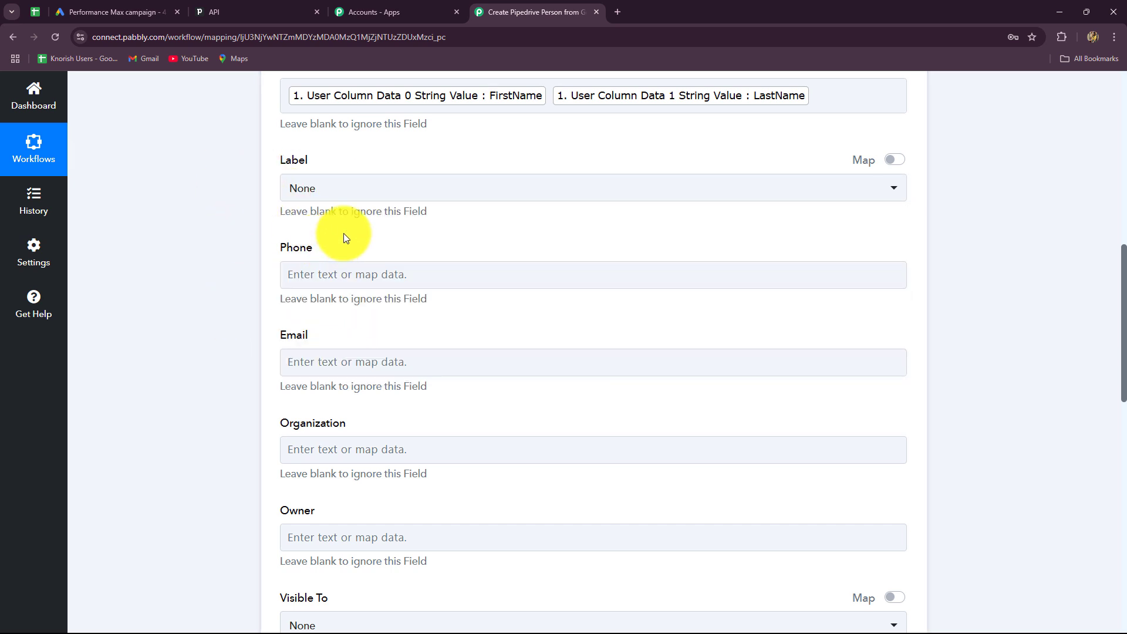
{"action": "scroll", "coordinate": [343, 237], "scroll_direction": "down", "scroll_amount": 3}
Map Phone to User Column Data 2 and Email to Data 3, then save and send a test request.
{"action": "left_click", "coordinate": [329, 97]}
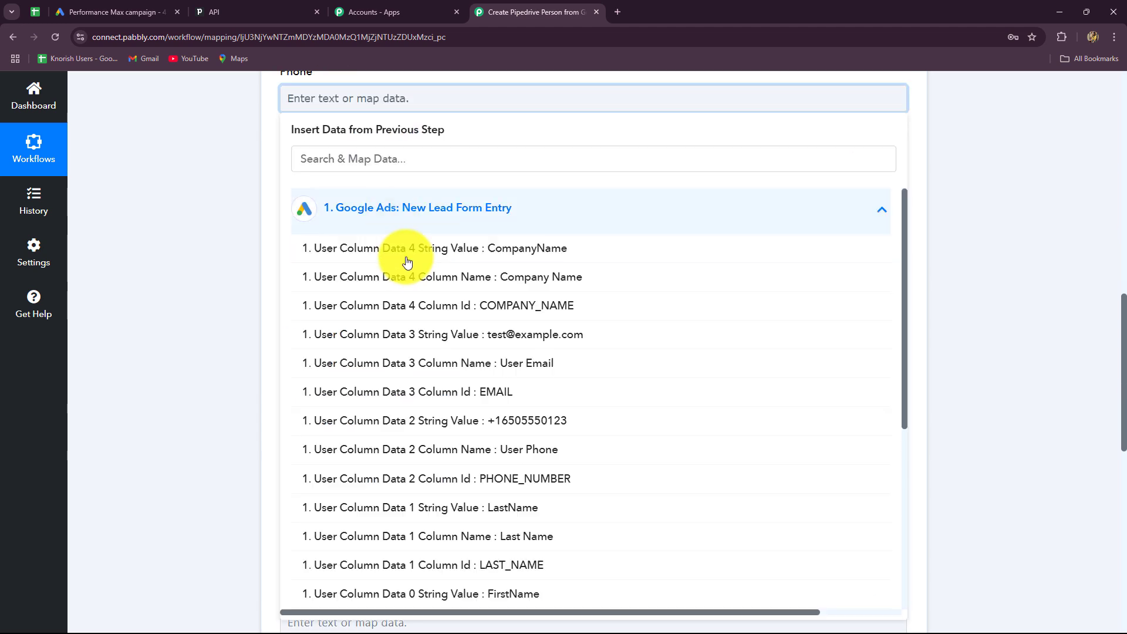
{"action": "left_click", "coordinate": [523, 424]}
{"action": "left_click", "coordinate": [176, 342]}
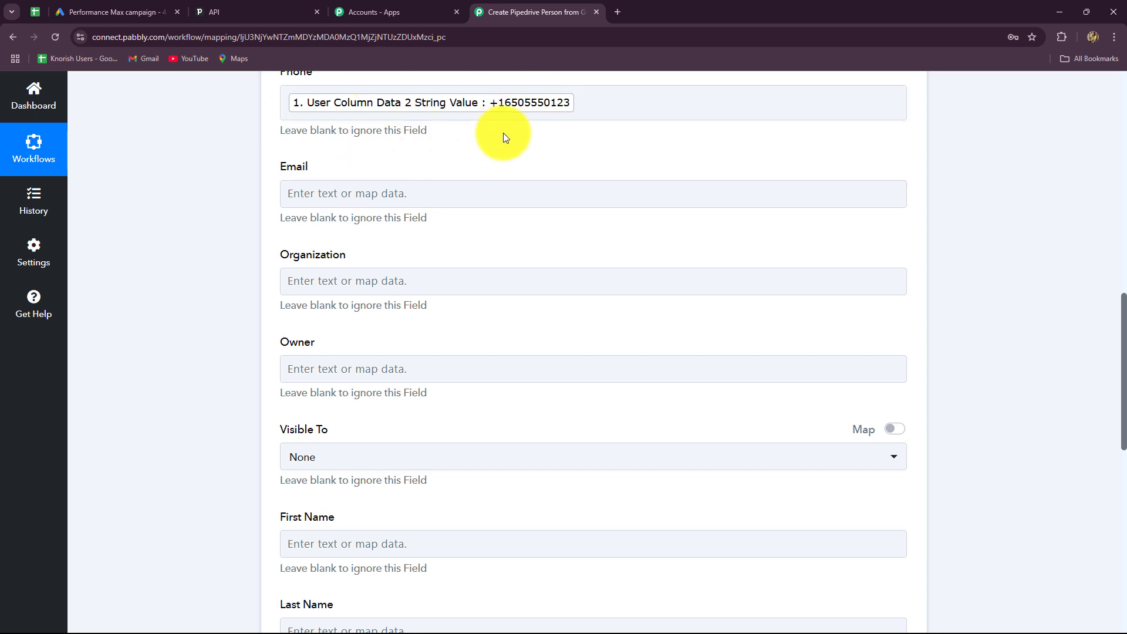
{"action": "left_click", "coordinate": [460, 194]}
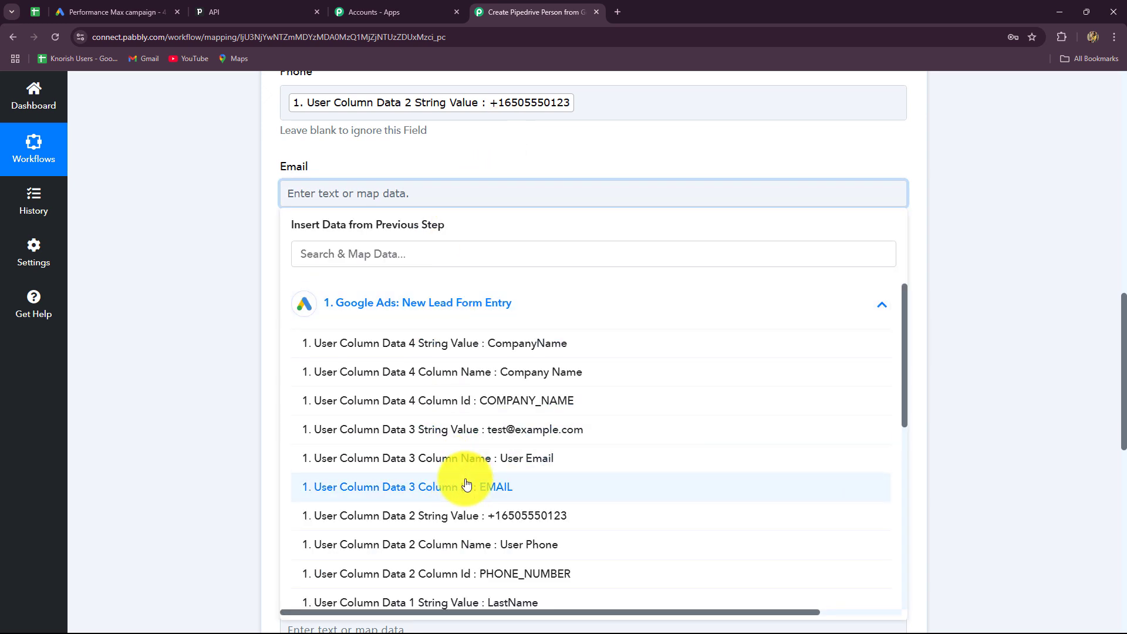
{"action": "left_click", "coordinate": [514, 440]}
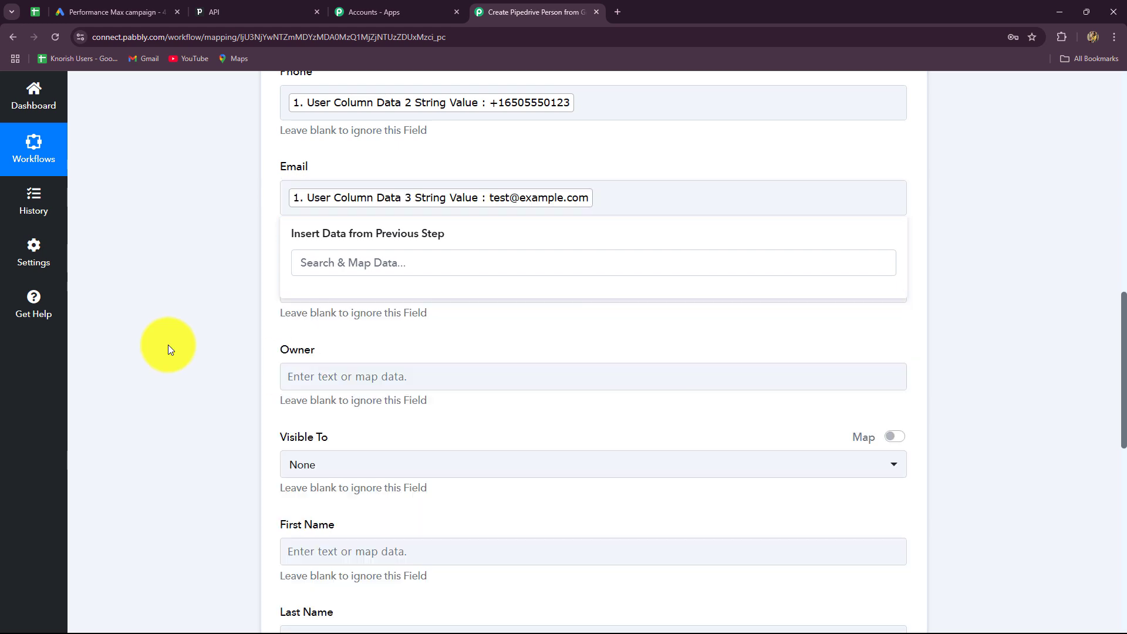
{"action": "scroll", "coordinate": [168, 344], "scroll_direction": "down", "scroll_amount": 3}
{"action": "scroll", "coordinate": [353, 385], "scroll_direction": "up", "scroll_amount": 5}
{"action": "scroll", "coordinate": [352, 382], "scroll_direction": "down", "scroll_amount": 8}
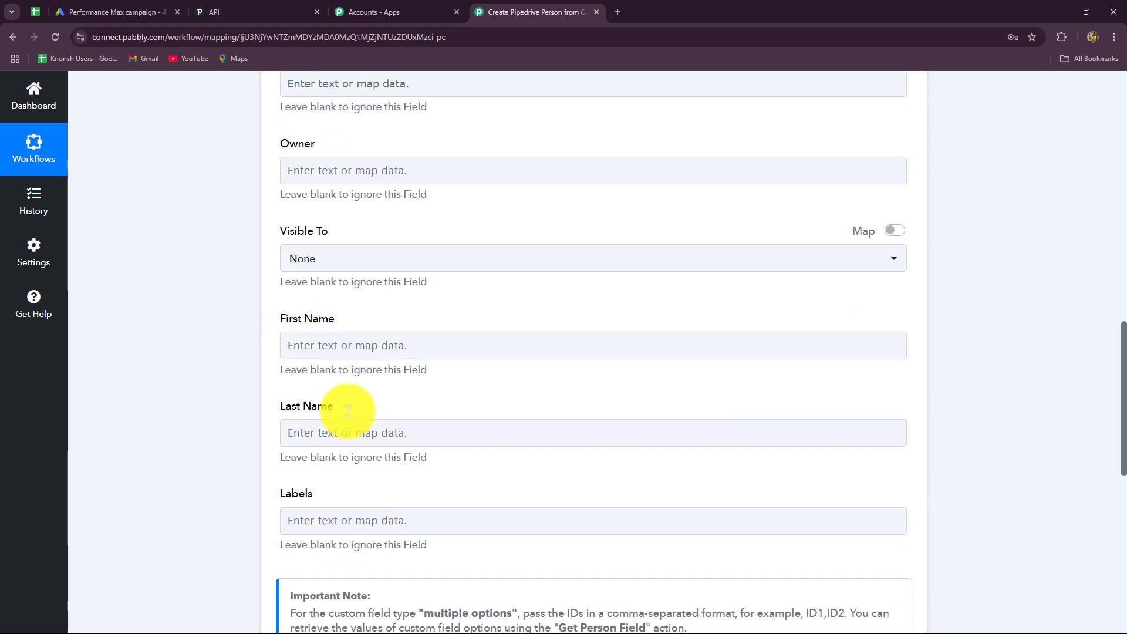
{"action": "left_click", "coordinate": [330, 517]}
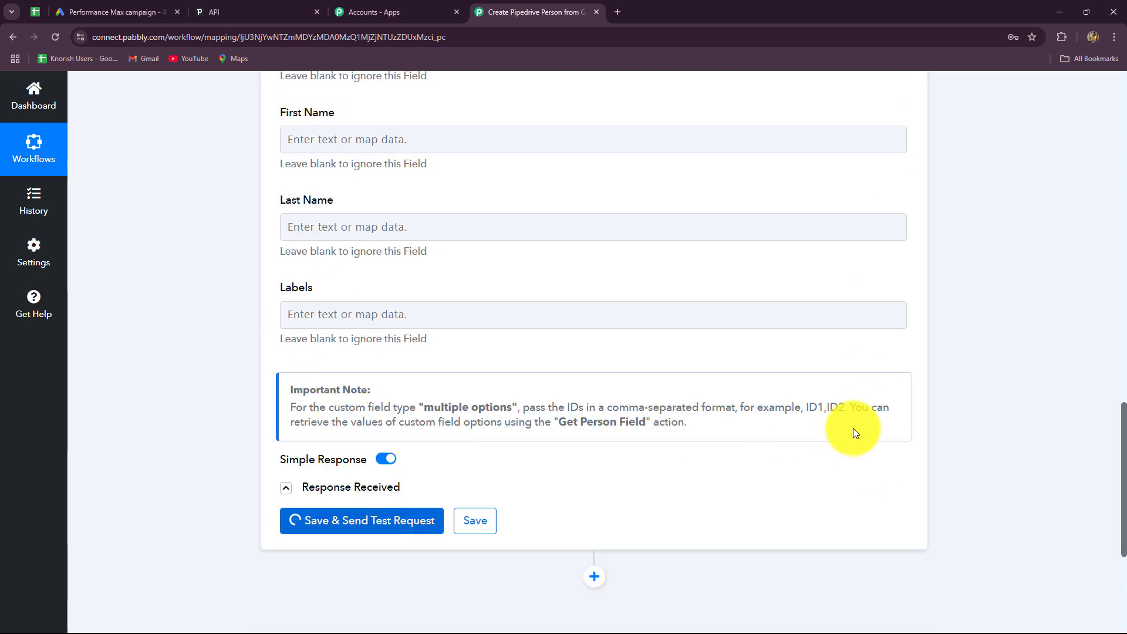
Inspect the Response Received values from the test, including the owner id.
{"action": "scroll", "coordinate": [763, 517], "scroll_direction": "down", "scroll_amount": 4}
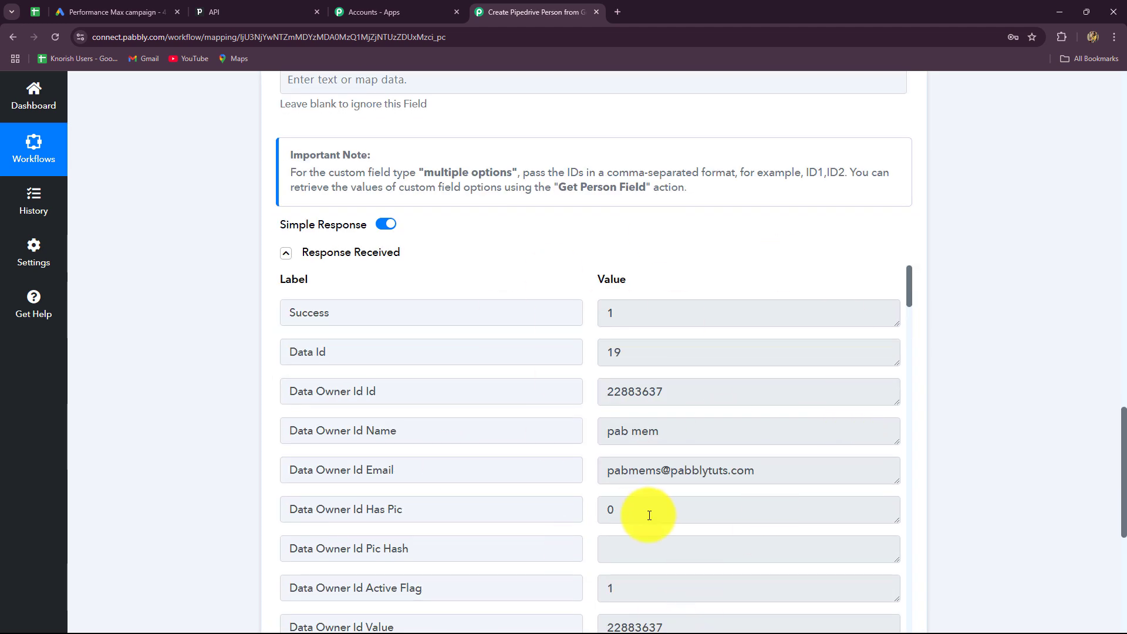
{"action": "left_click", "coordinate": [605, 473]}
{"action": "left_click", "coordinate": [634, 393]}
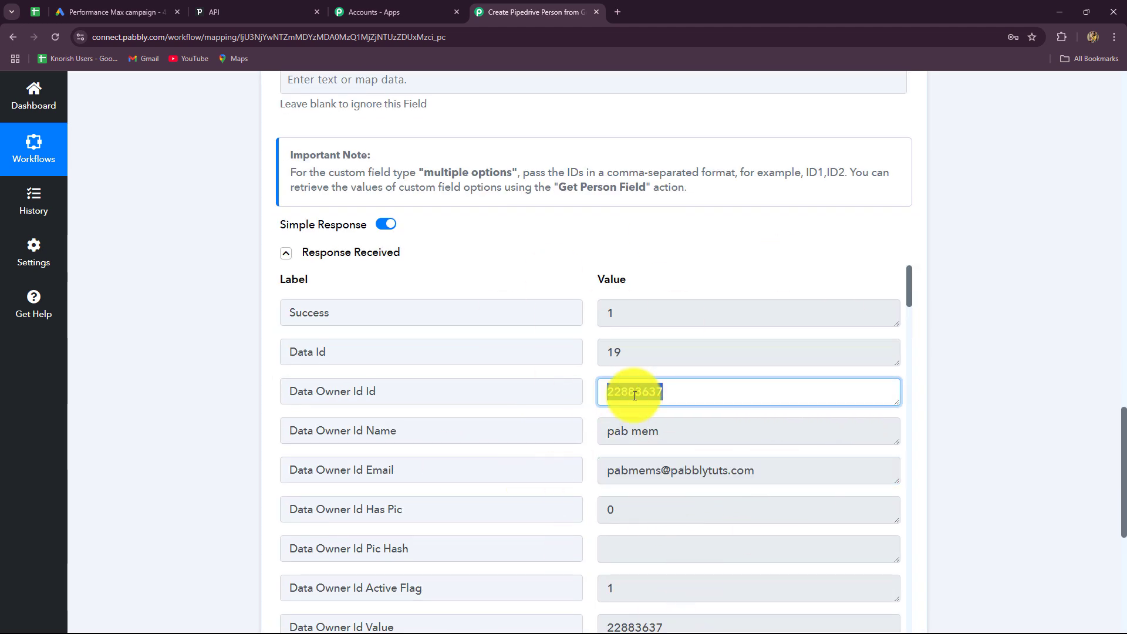
{"action": "scroll", "coordinate": [727, 502], "scroll_direction": "down", "scroll_amount": 3}
{"action": "scroll", "coordinate": [727, 505], "scroll_direction": "up", "scroll_amount": 2}
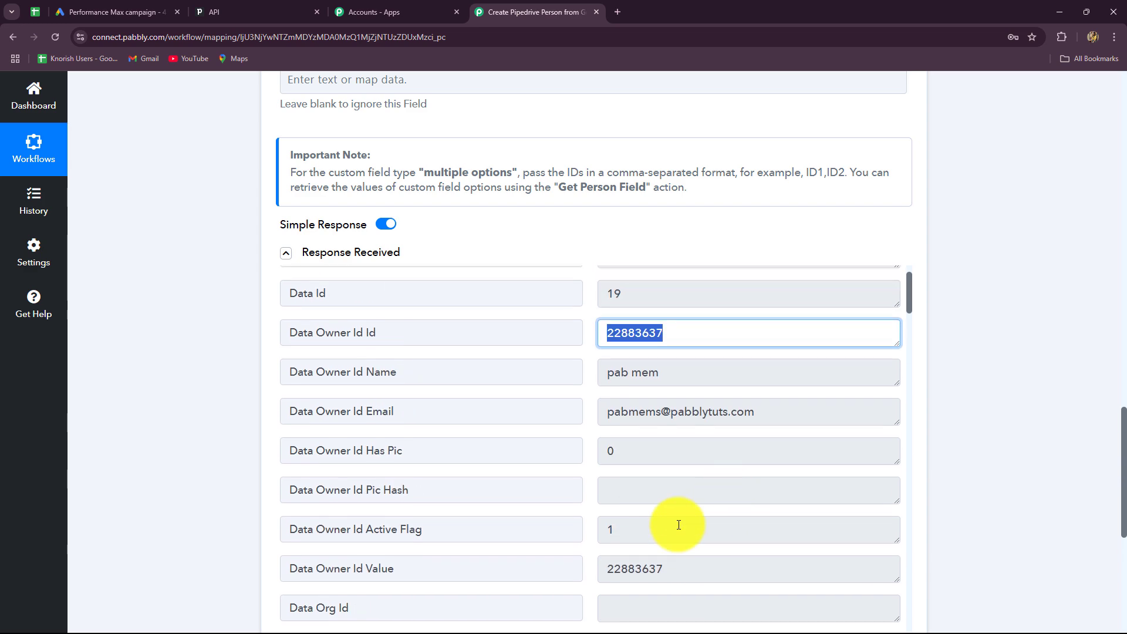
Confirm the FirstName LastName person appears in Pipedrive, then collapse the Create a Person step.
{"action": "left_click", "coordinate": [223, 9]}
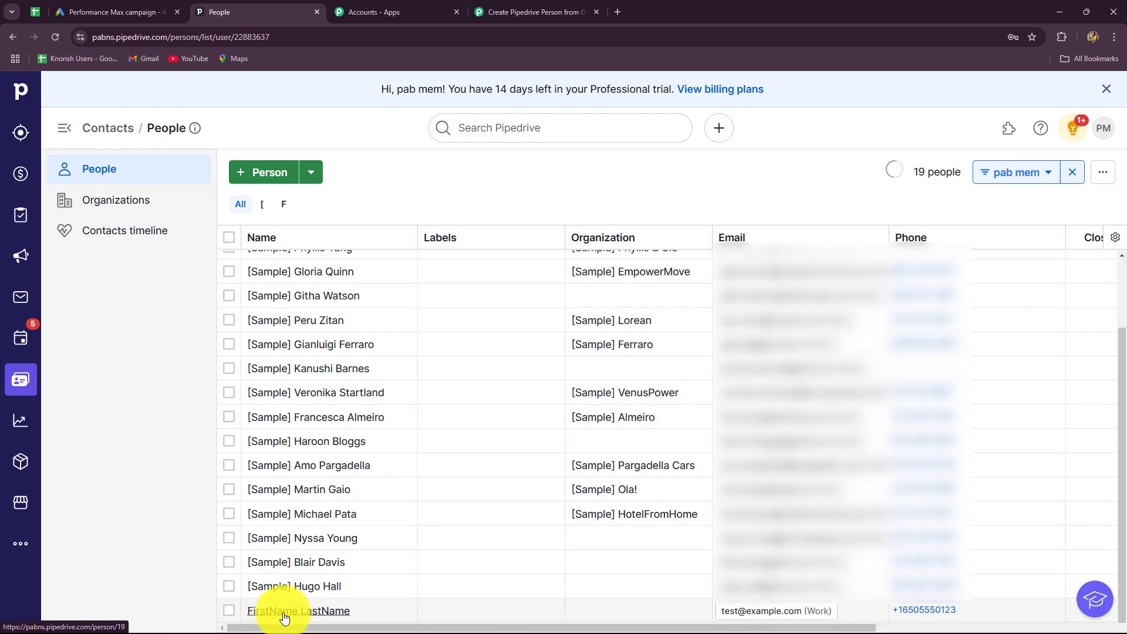
{"action": "mouse_move", "coordinate": [284, 617]}
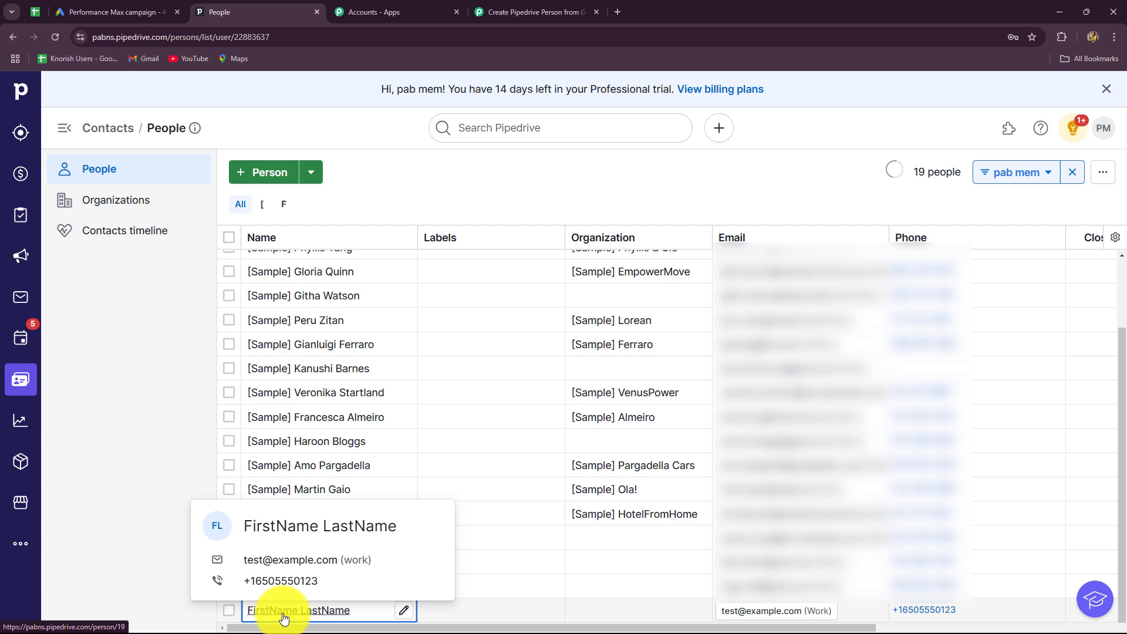
{"action": "left_click", "coordinate": [534, 11]}
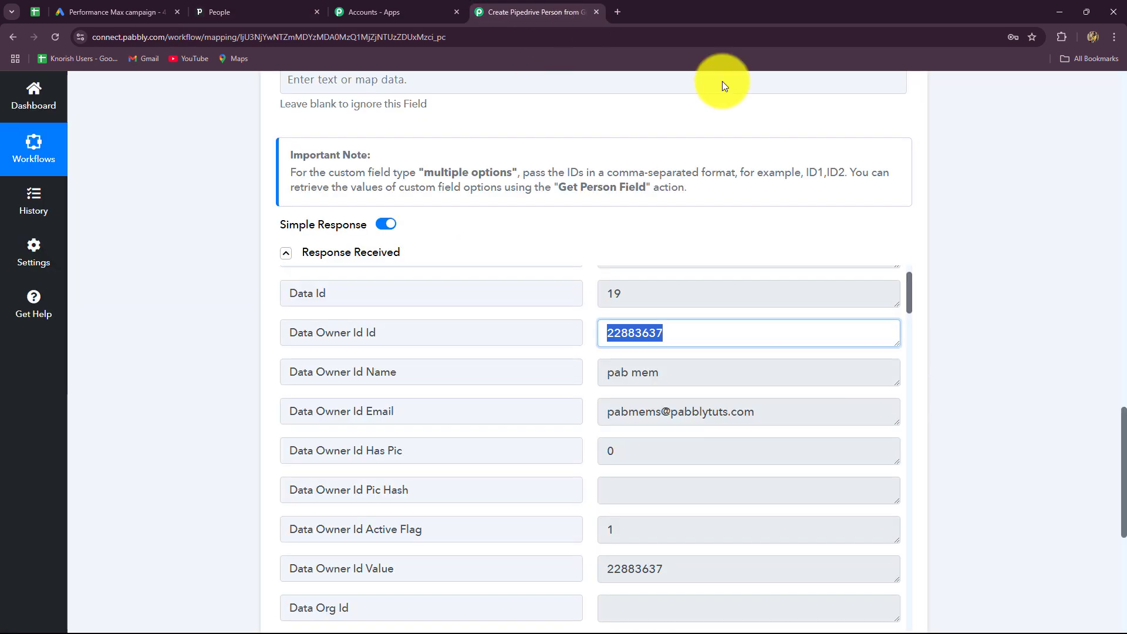
{"action": "scroll", "coordinate": [1097, 276], "scroll_direction": "up", "scroll_amount": 10}
{"action": "scroll", "coordinate": [1097, 276], "scroll_direction": "up", "scroll_amount": 13}
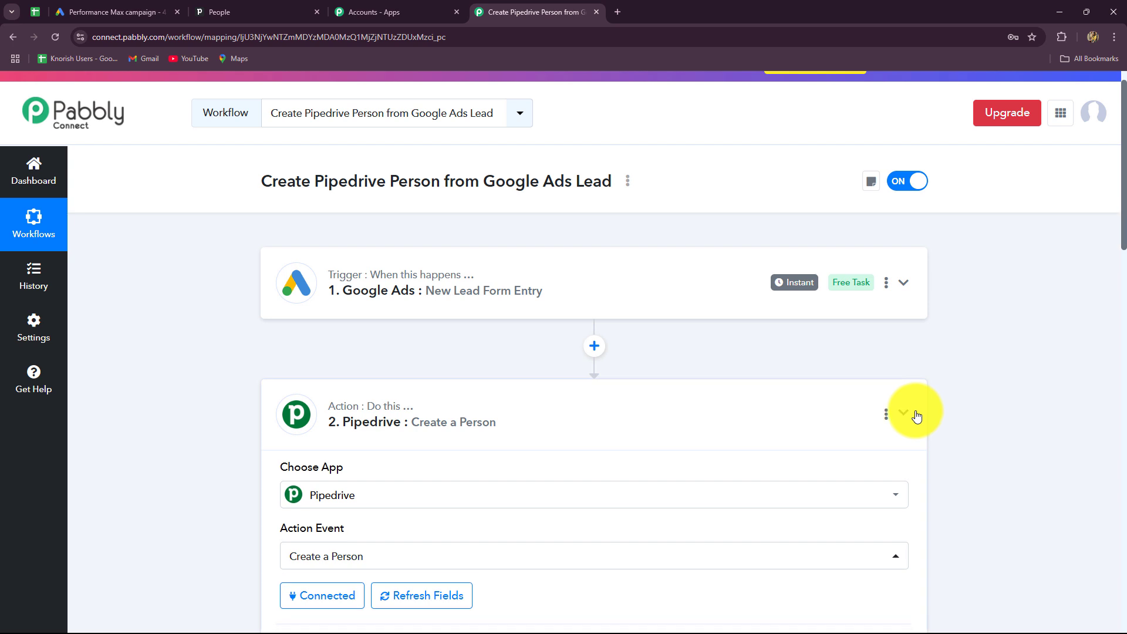
{"action": "left_click", "coordinate": [903, 413]}
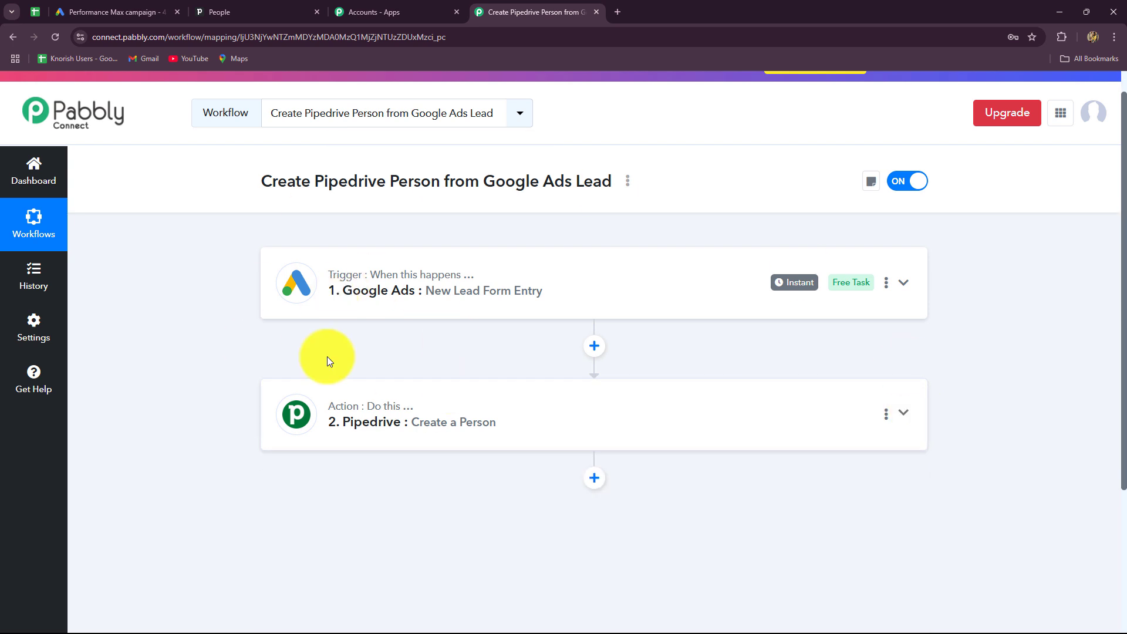